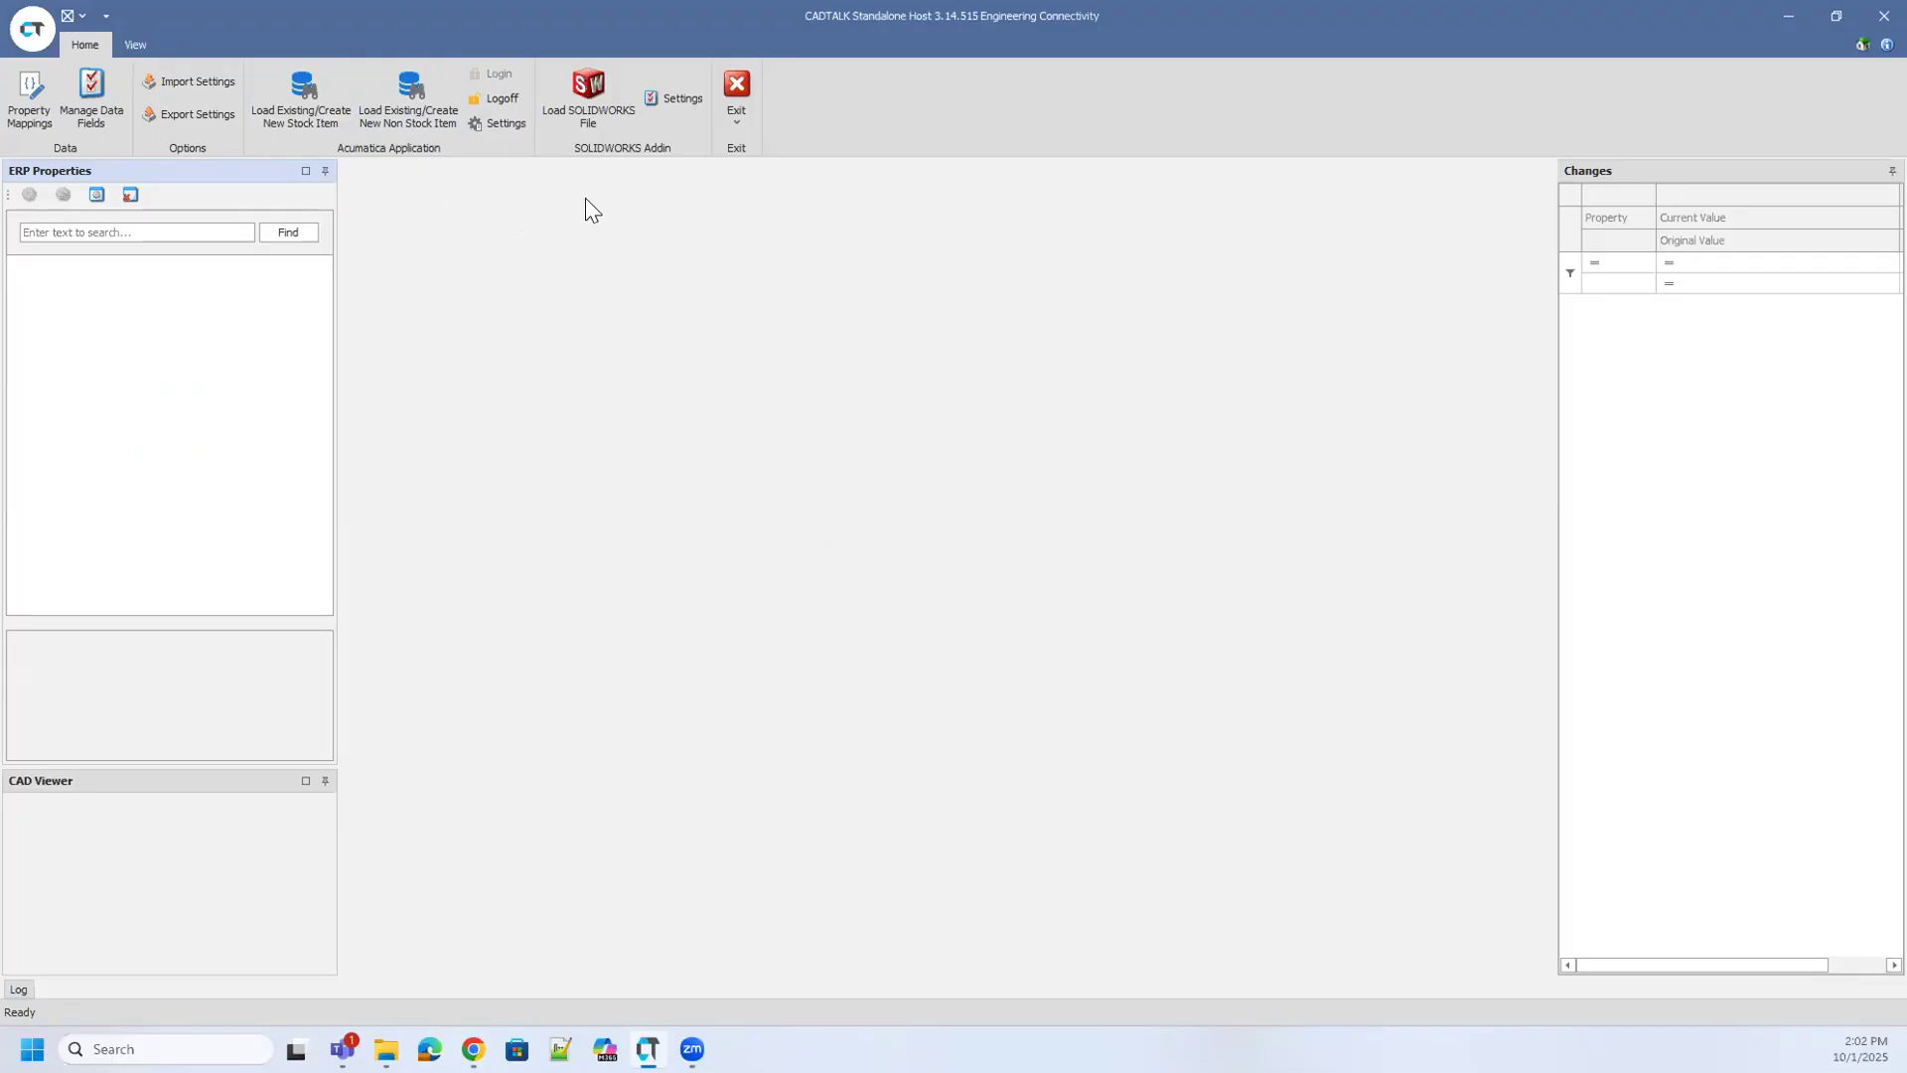
Load the SOLIDWORKS file _ZS06 Gear Train Assembly.SLDASM using its 4 Gear Sets BOM.
left_click(586, 95)
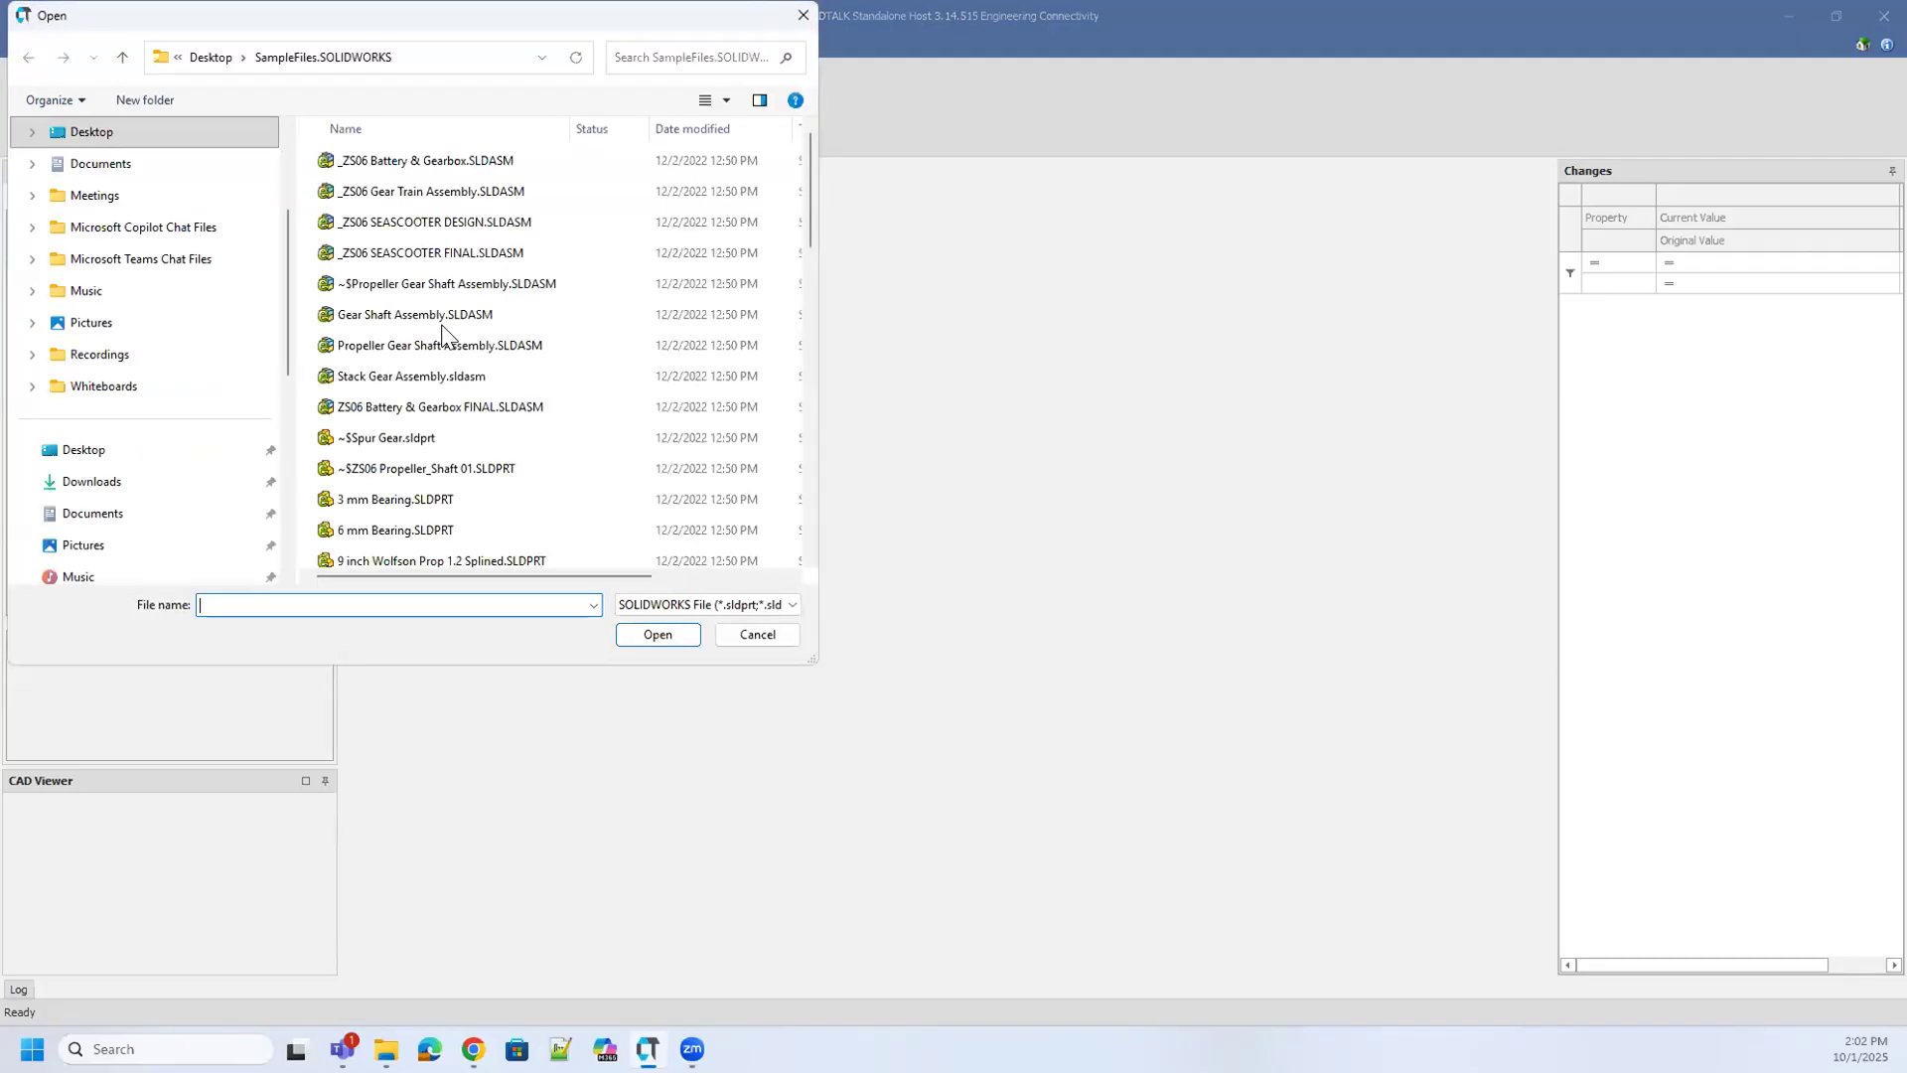
double_click(464, 194)
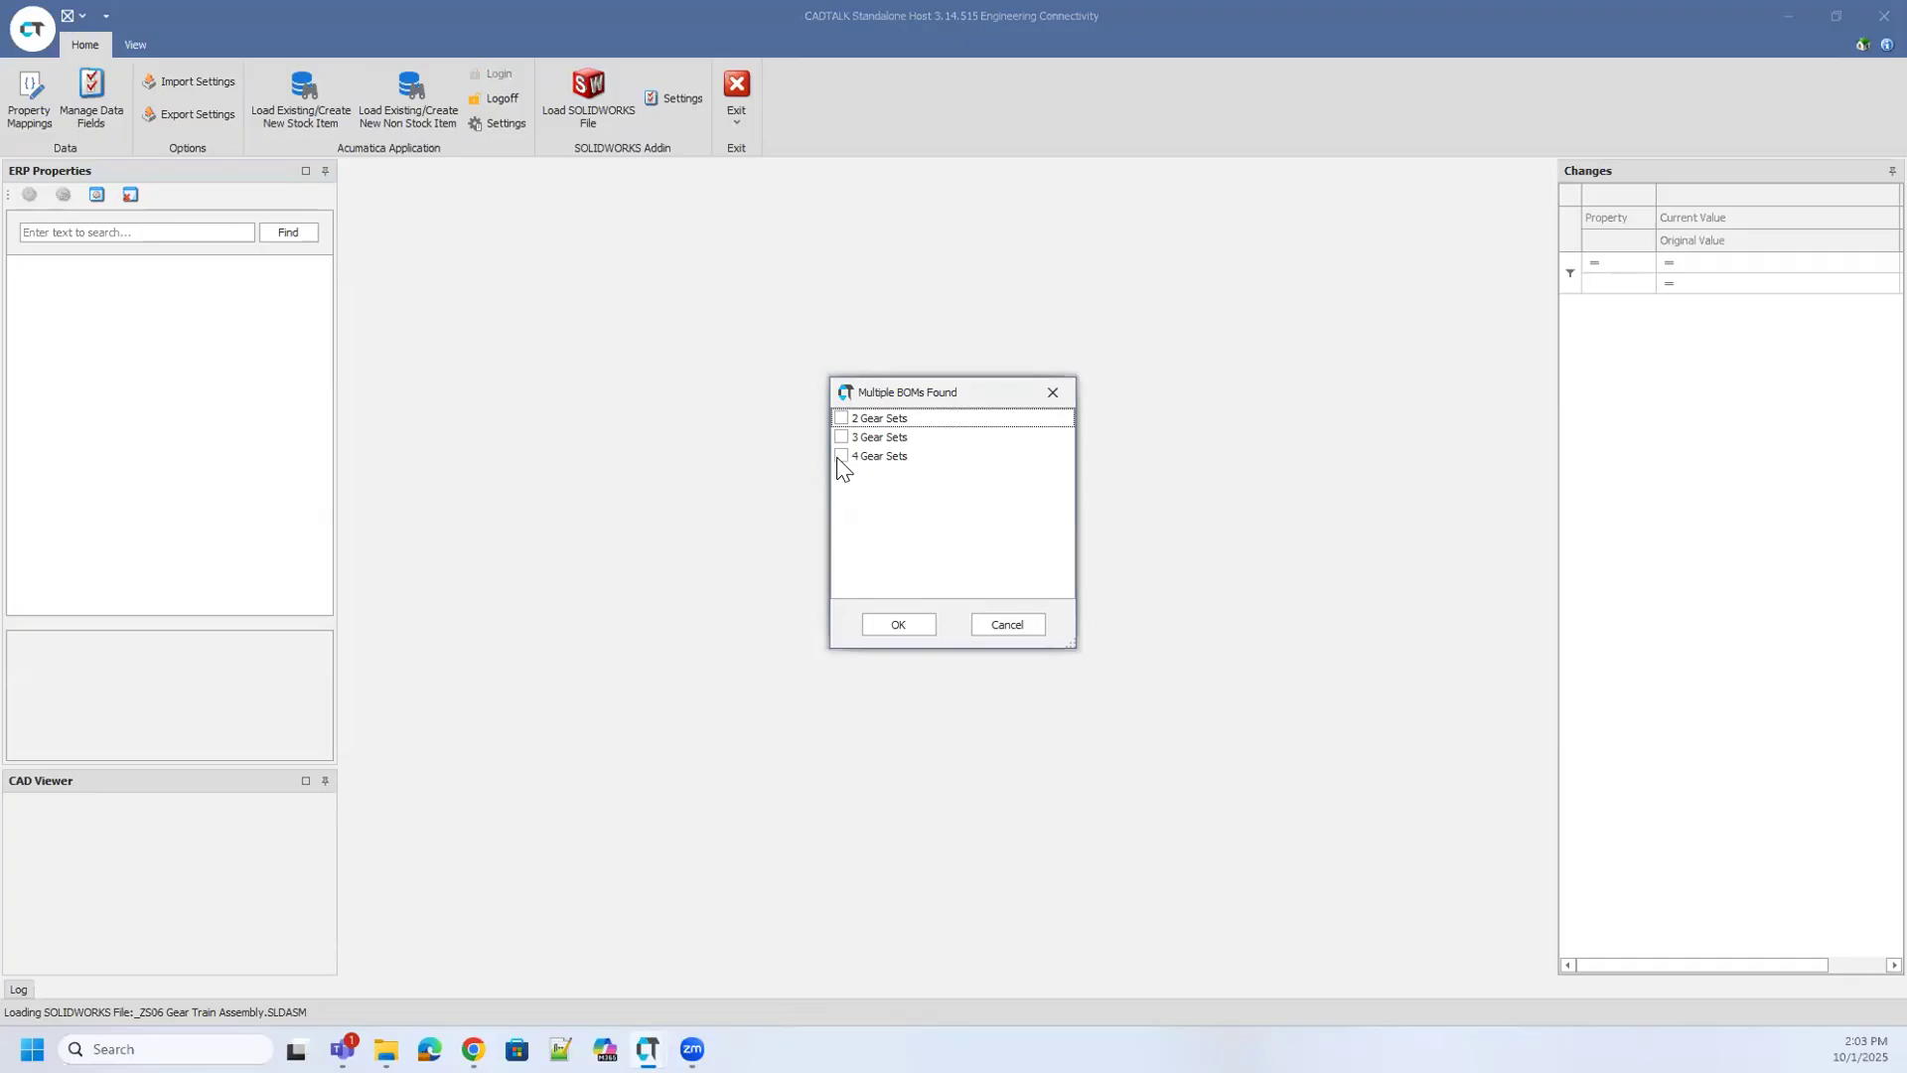
left_click(841, 457)
left_click(899, 624)
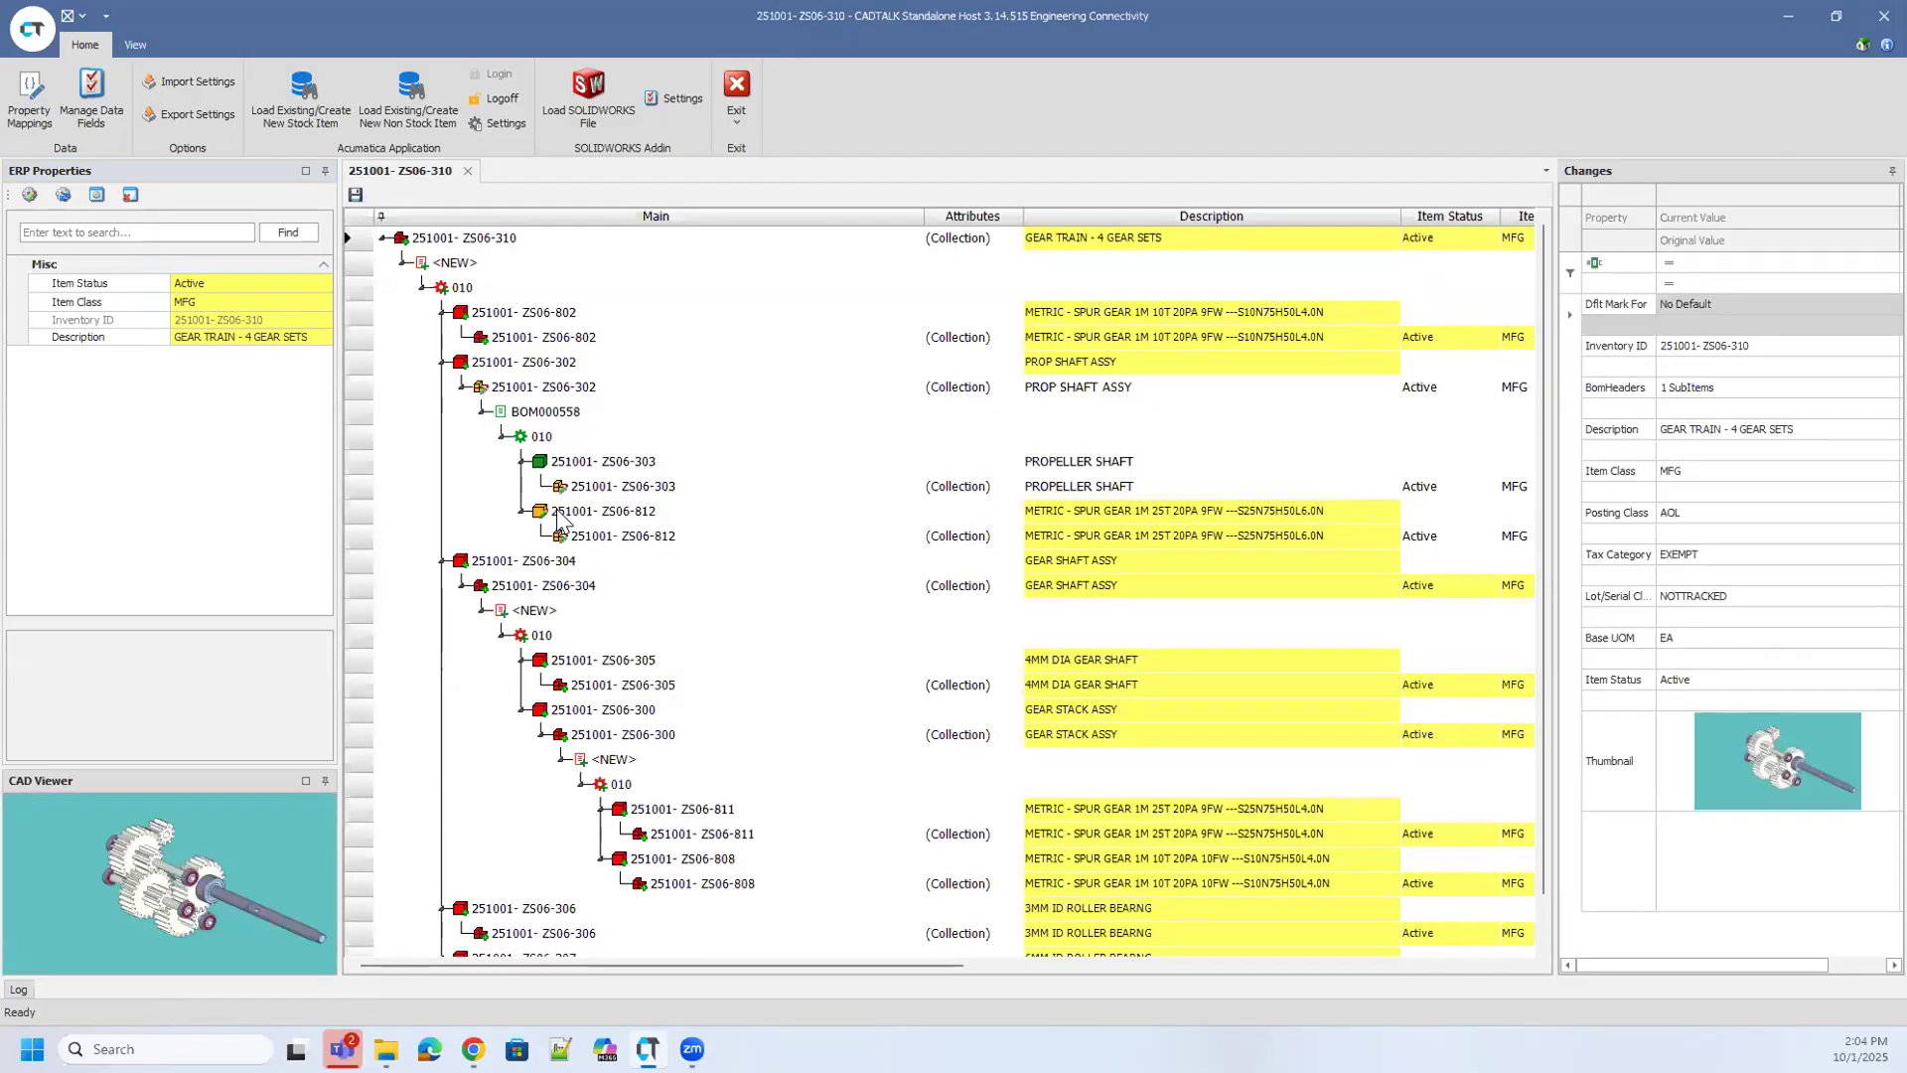
Select the 251001- ZS06-812 material line under BOM000558 and review its pending property changes.
left_click(249, 469)
left_click(591, 512)
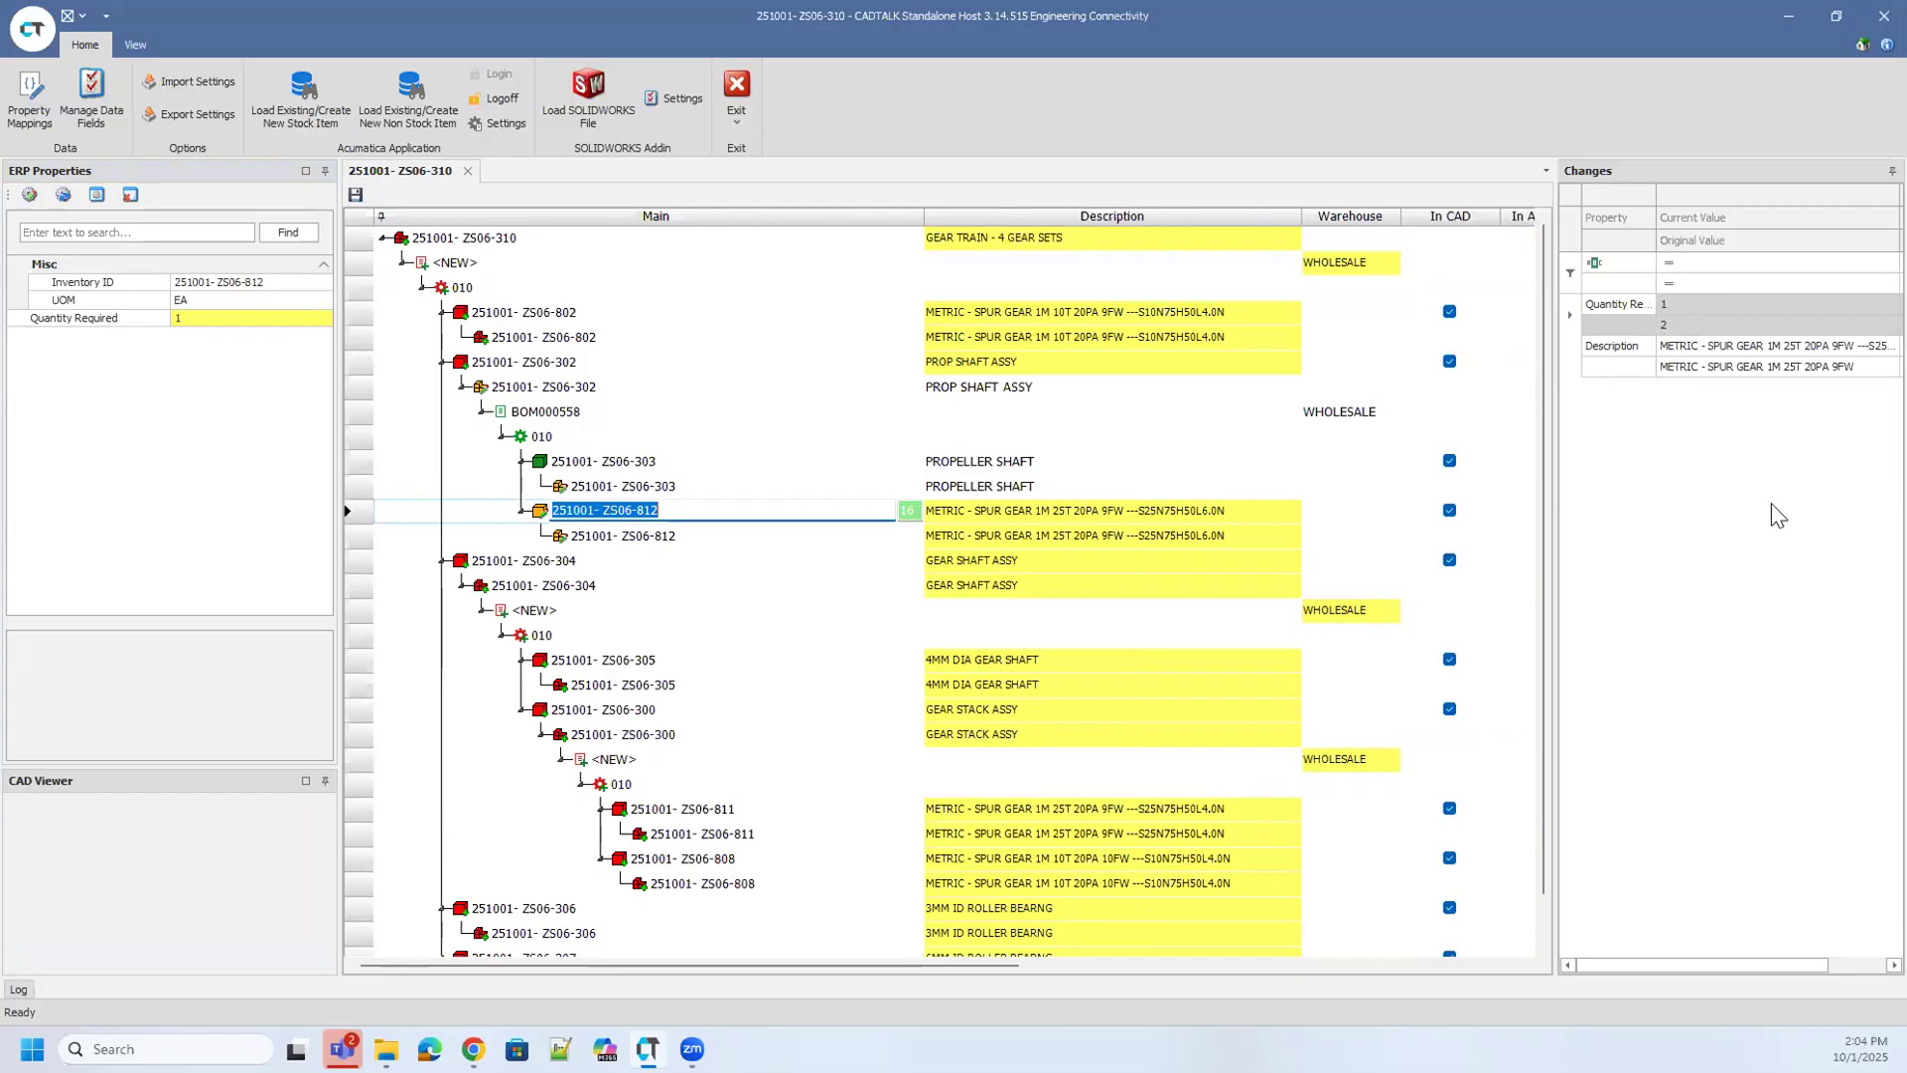
left_click(222, 487)
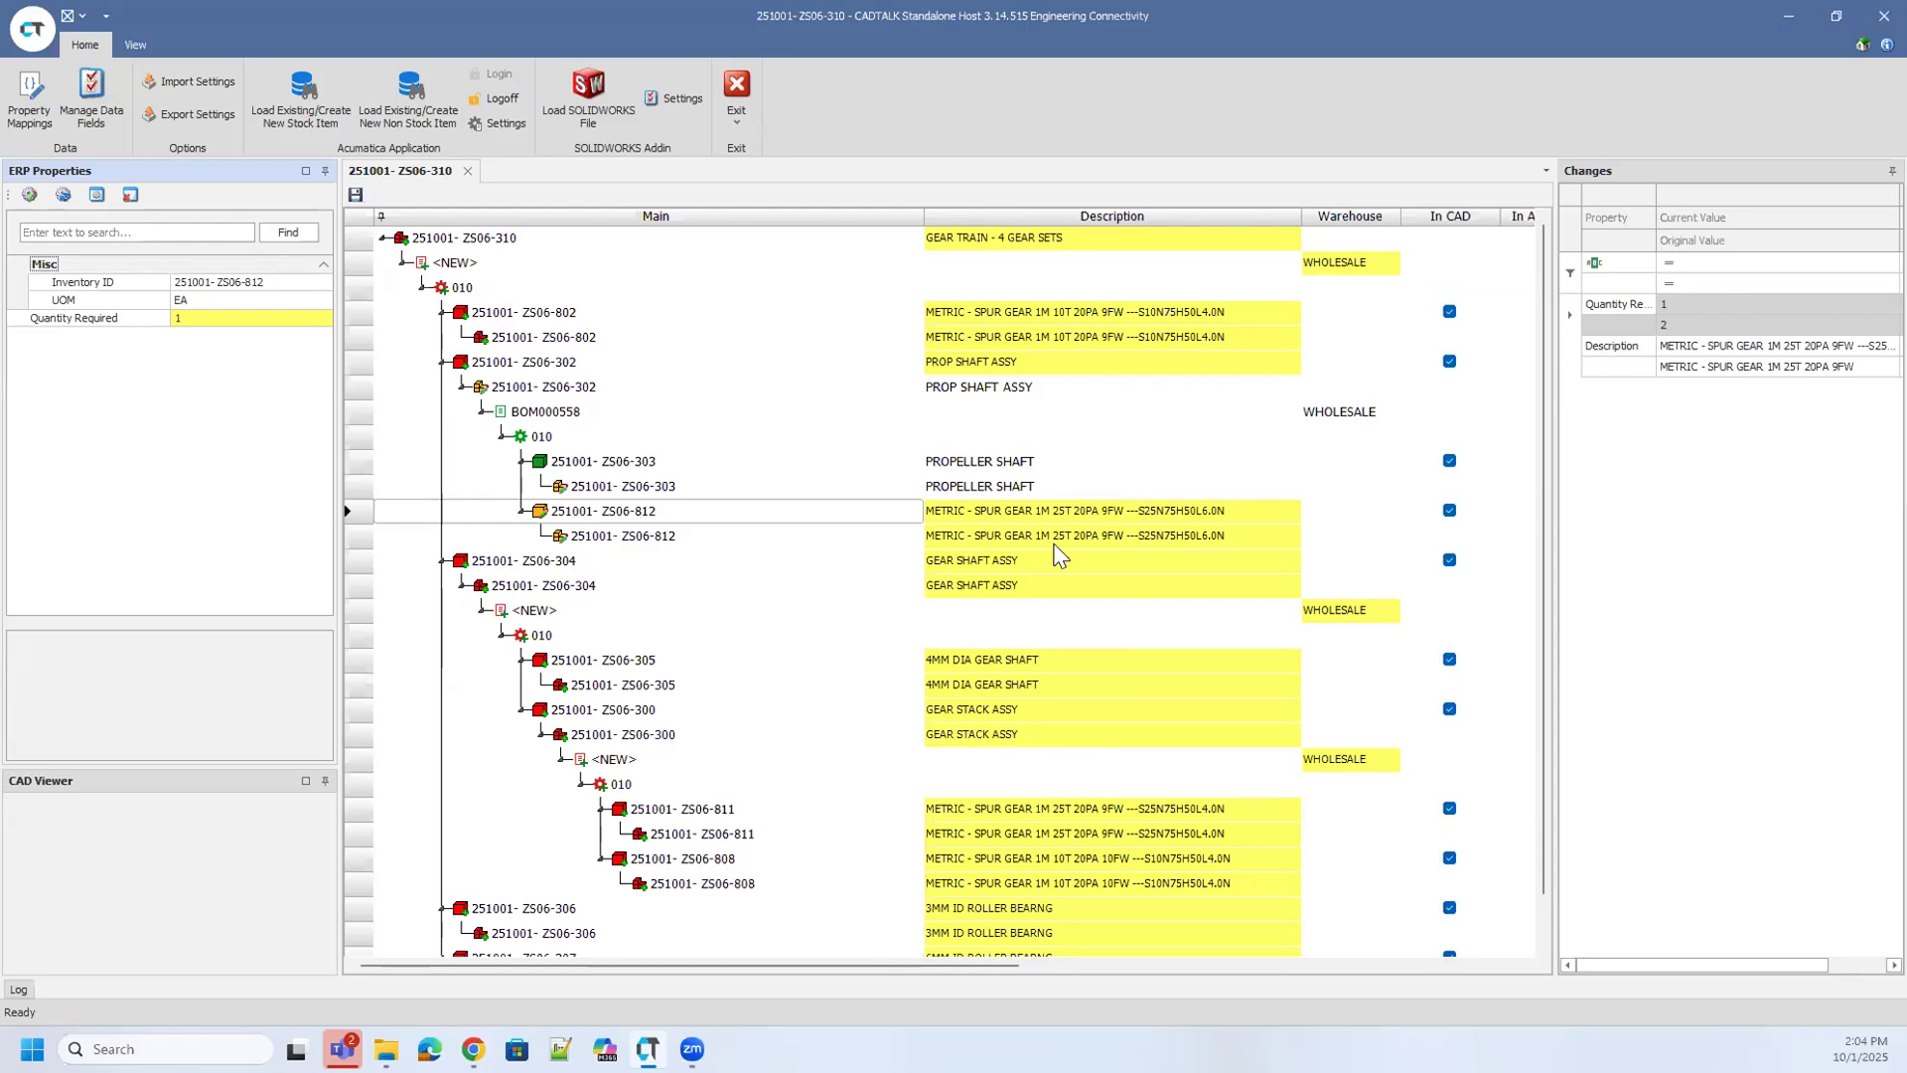
Copy and clear the description of the 251001- ZS06-812 item under BOM000558, and inspect the row's validation status.
left_click(1227, 539)
key("ctrl+c")
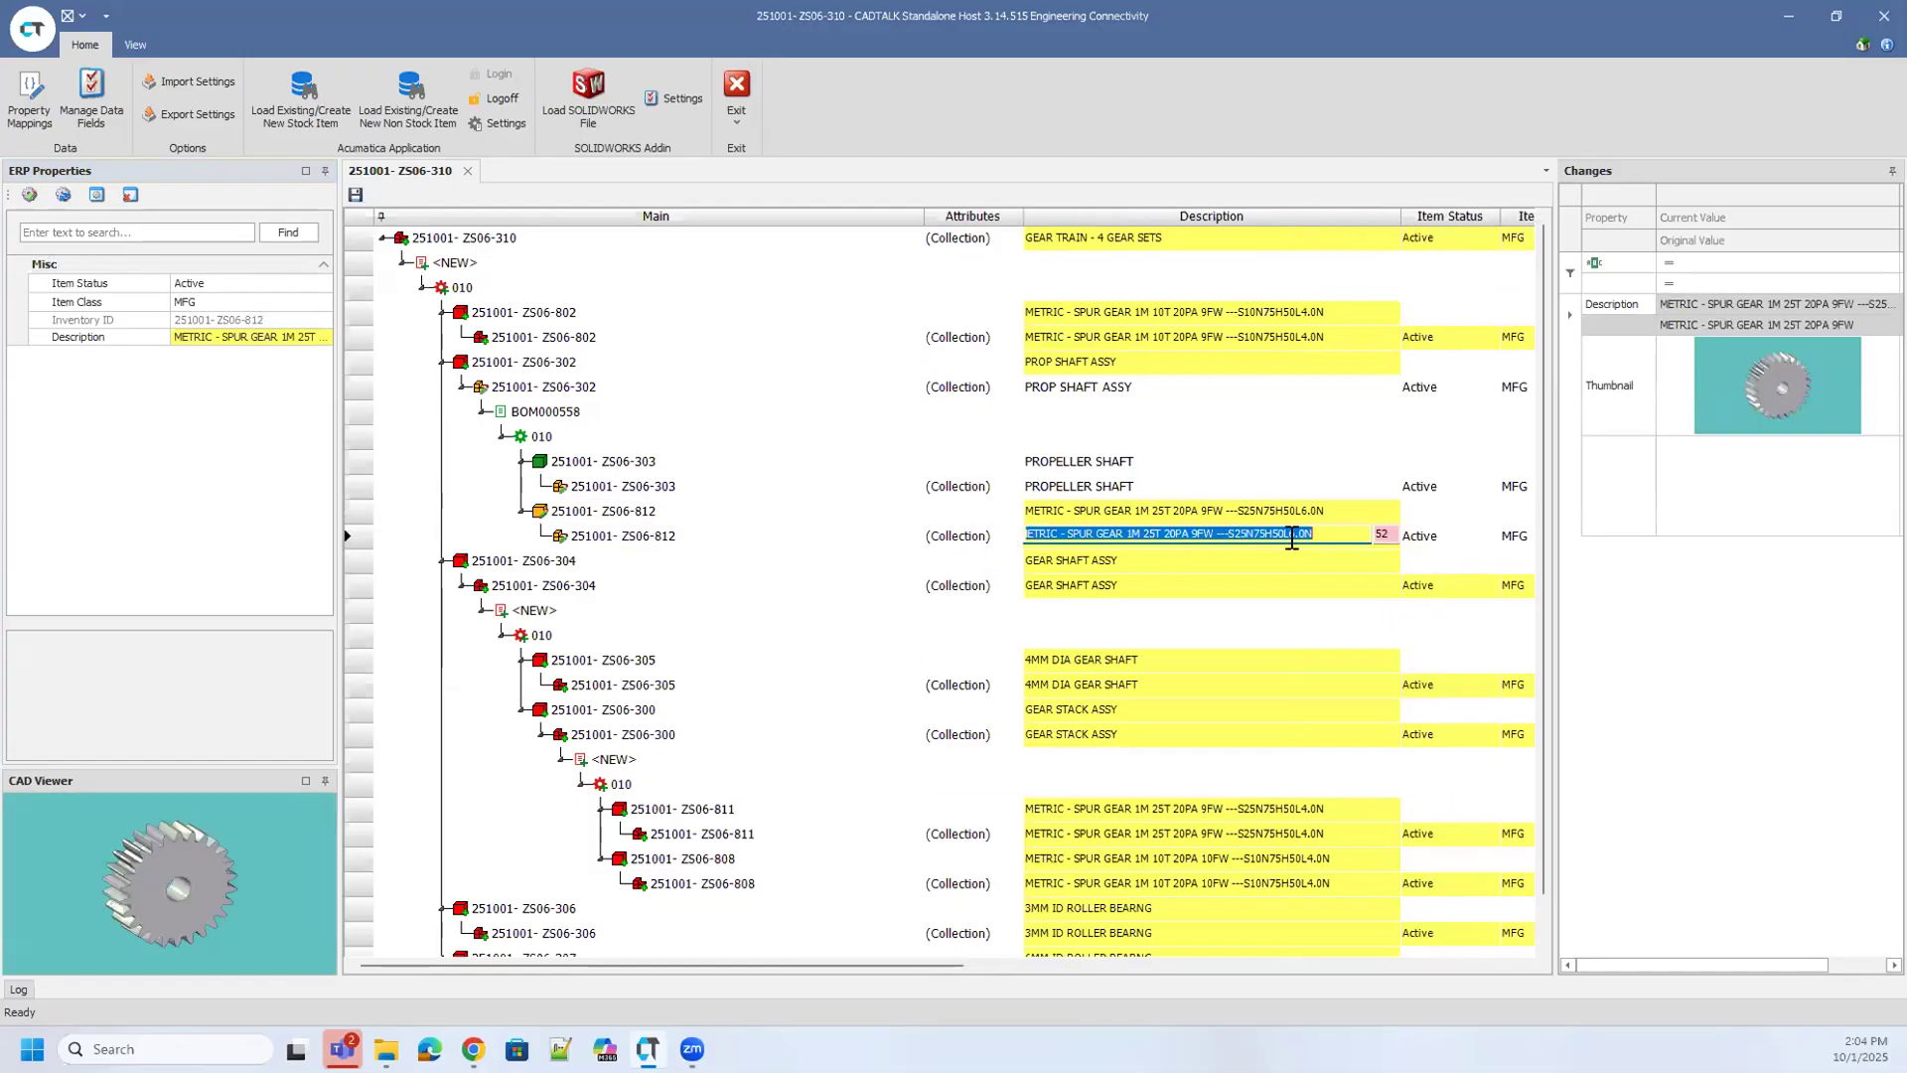
key("BackSpace")
left_click(362, 539)
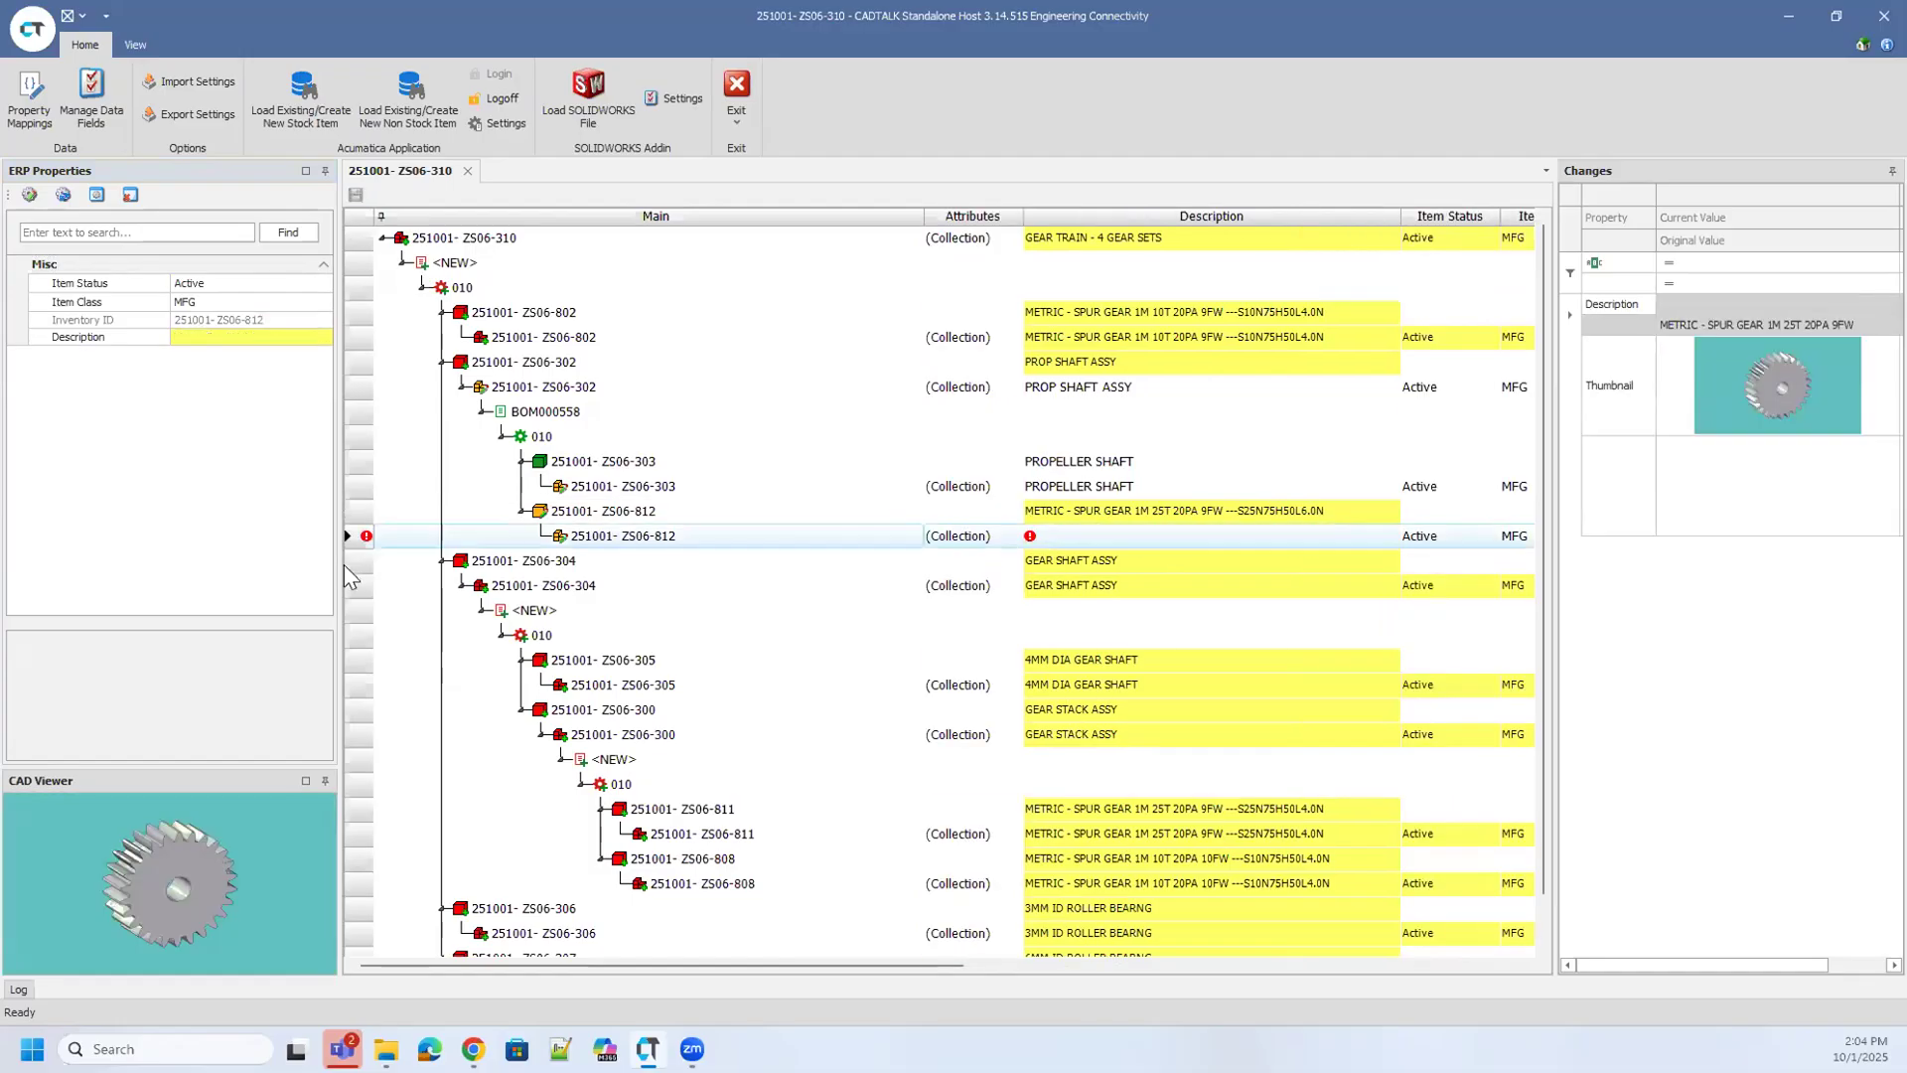
mouse_move(366, 535)
Paste the description METRIC - SPUR GEAR 1M 25T 20PA 9FW ---S25N75H50L6.0N back into the 251001- ZS06-812 item.
left_click(1085, 537)
key("ctrl+v")
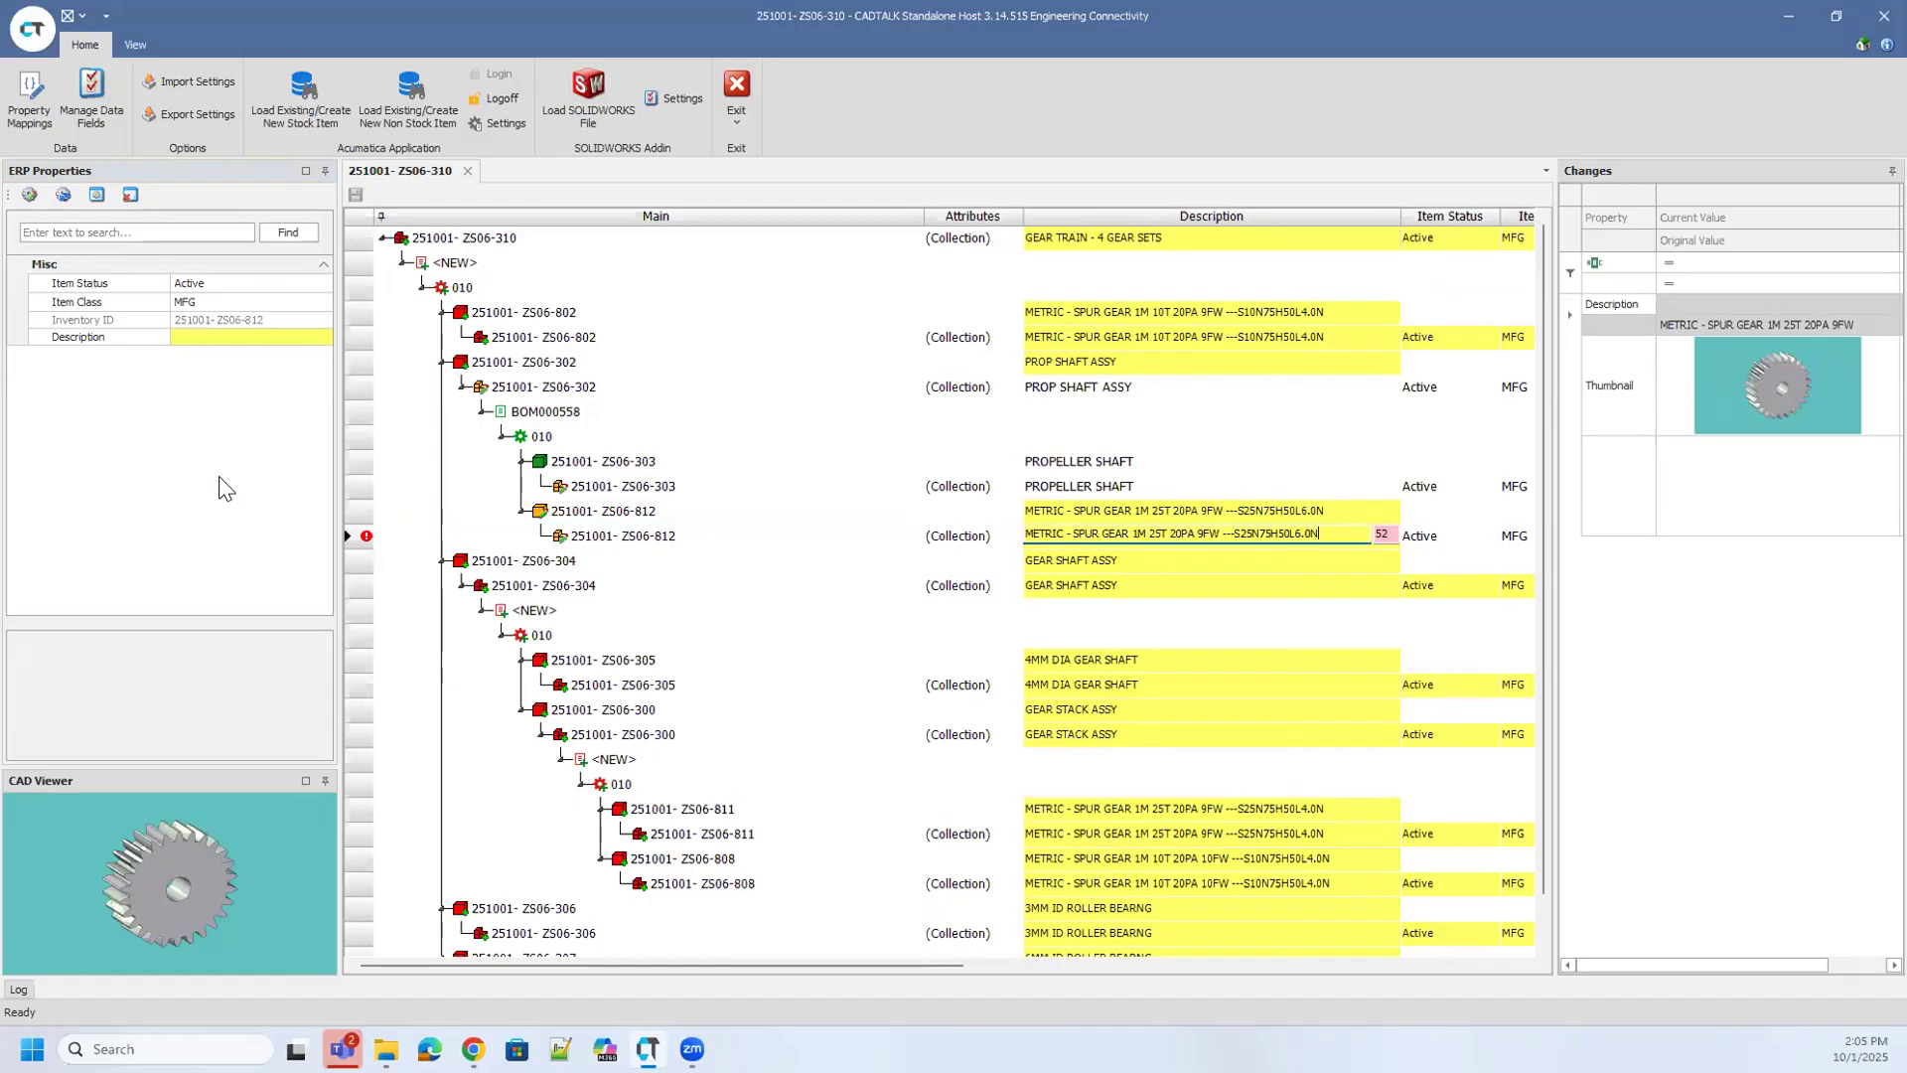
left_click(184, 505)
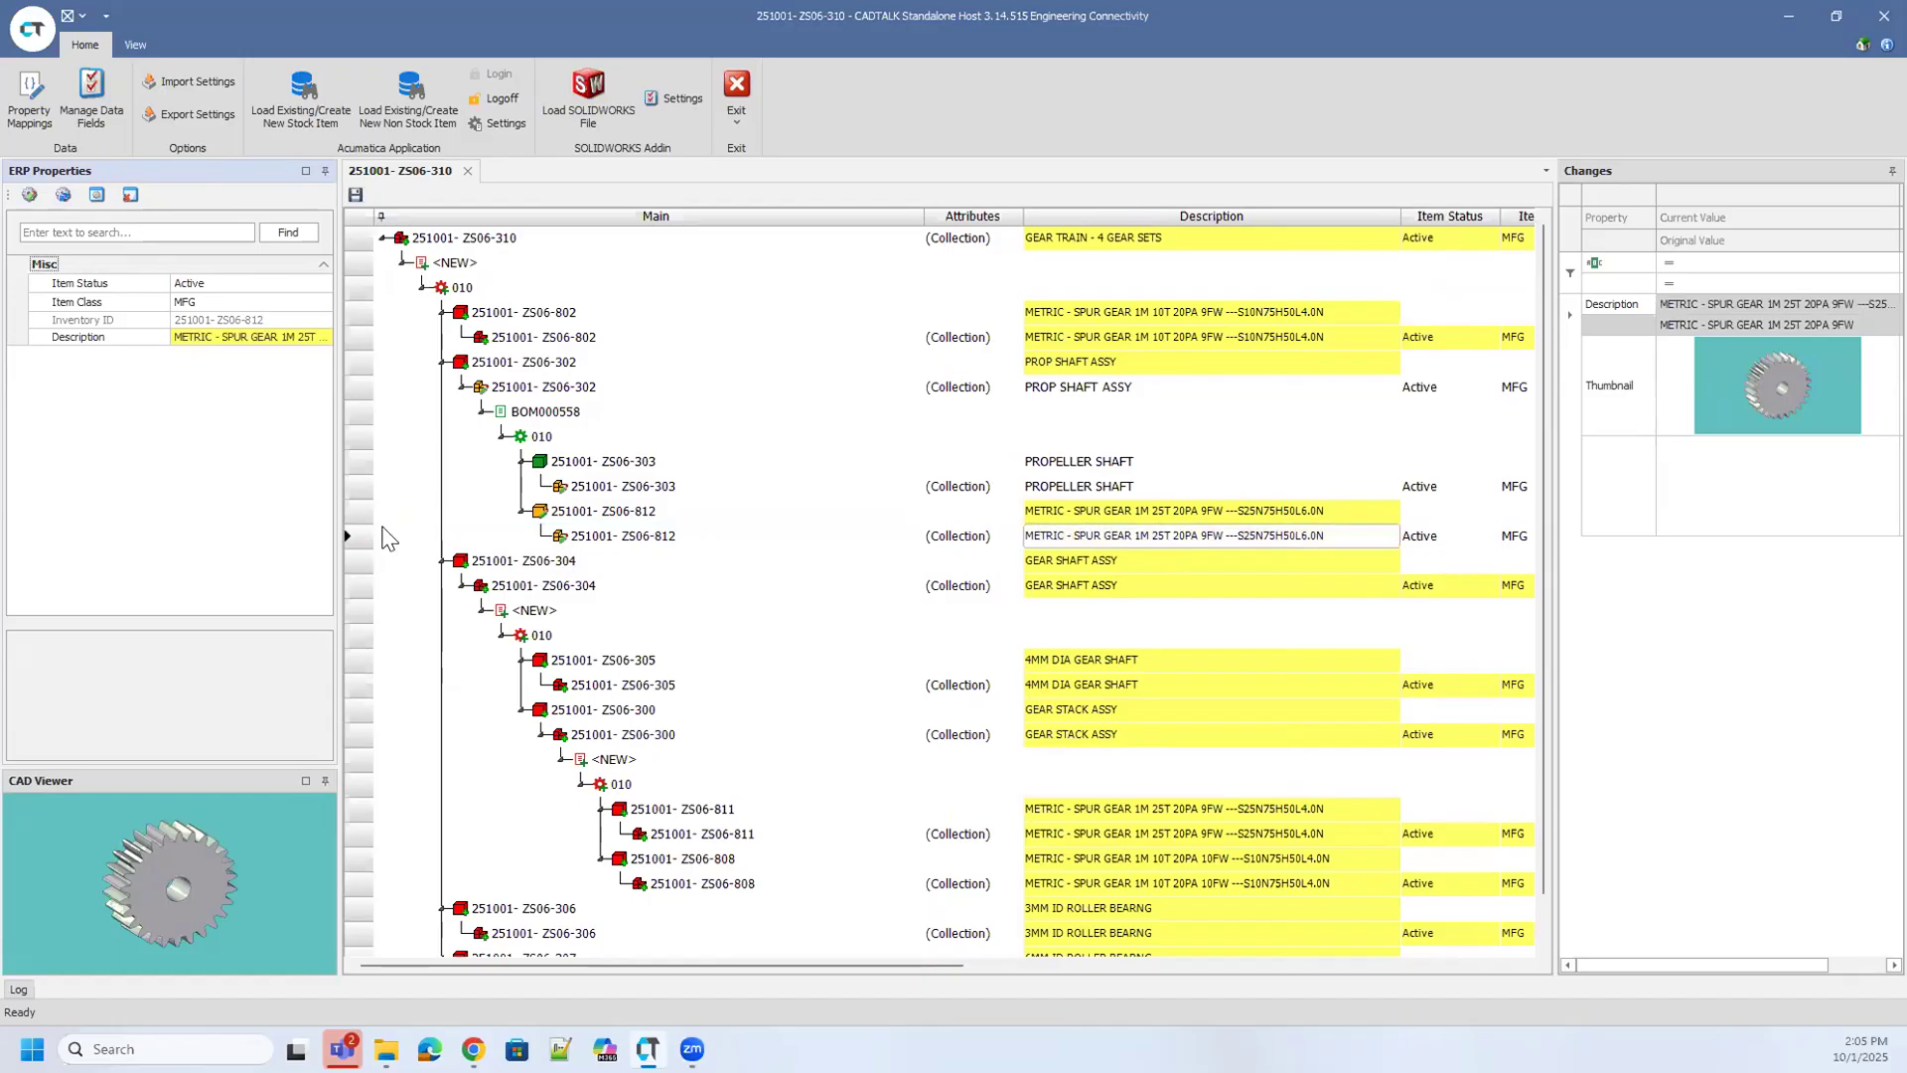
Save the full gear train structure to Acumatica and select its top-level item, 251001- ZS06-310.
scroll(514, 544, "down", 1)
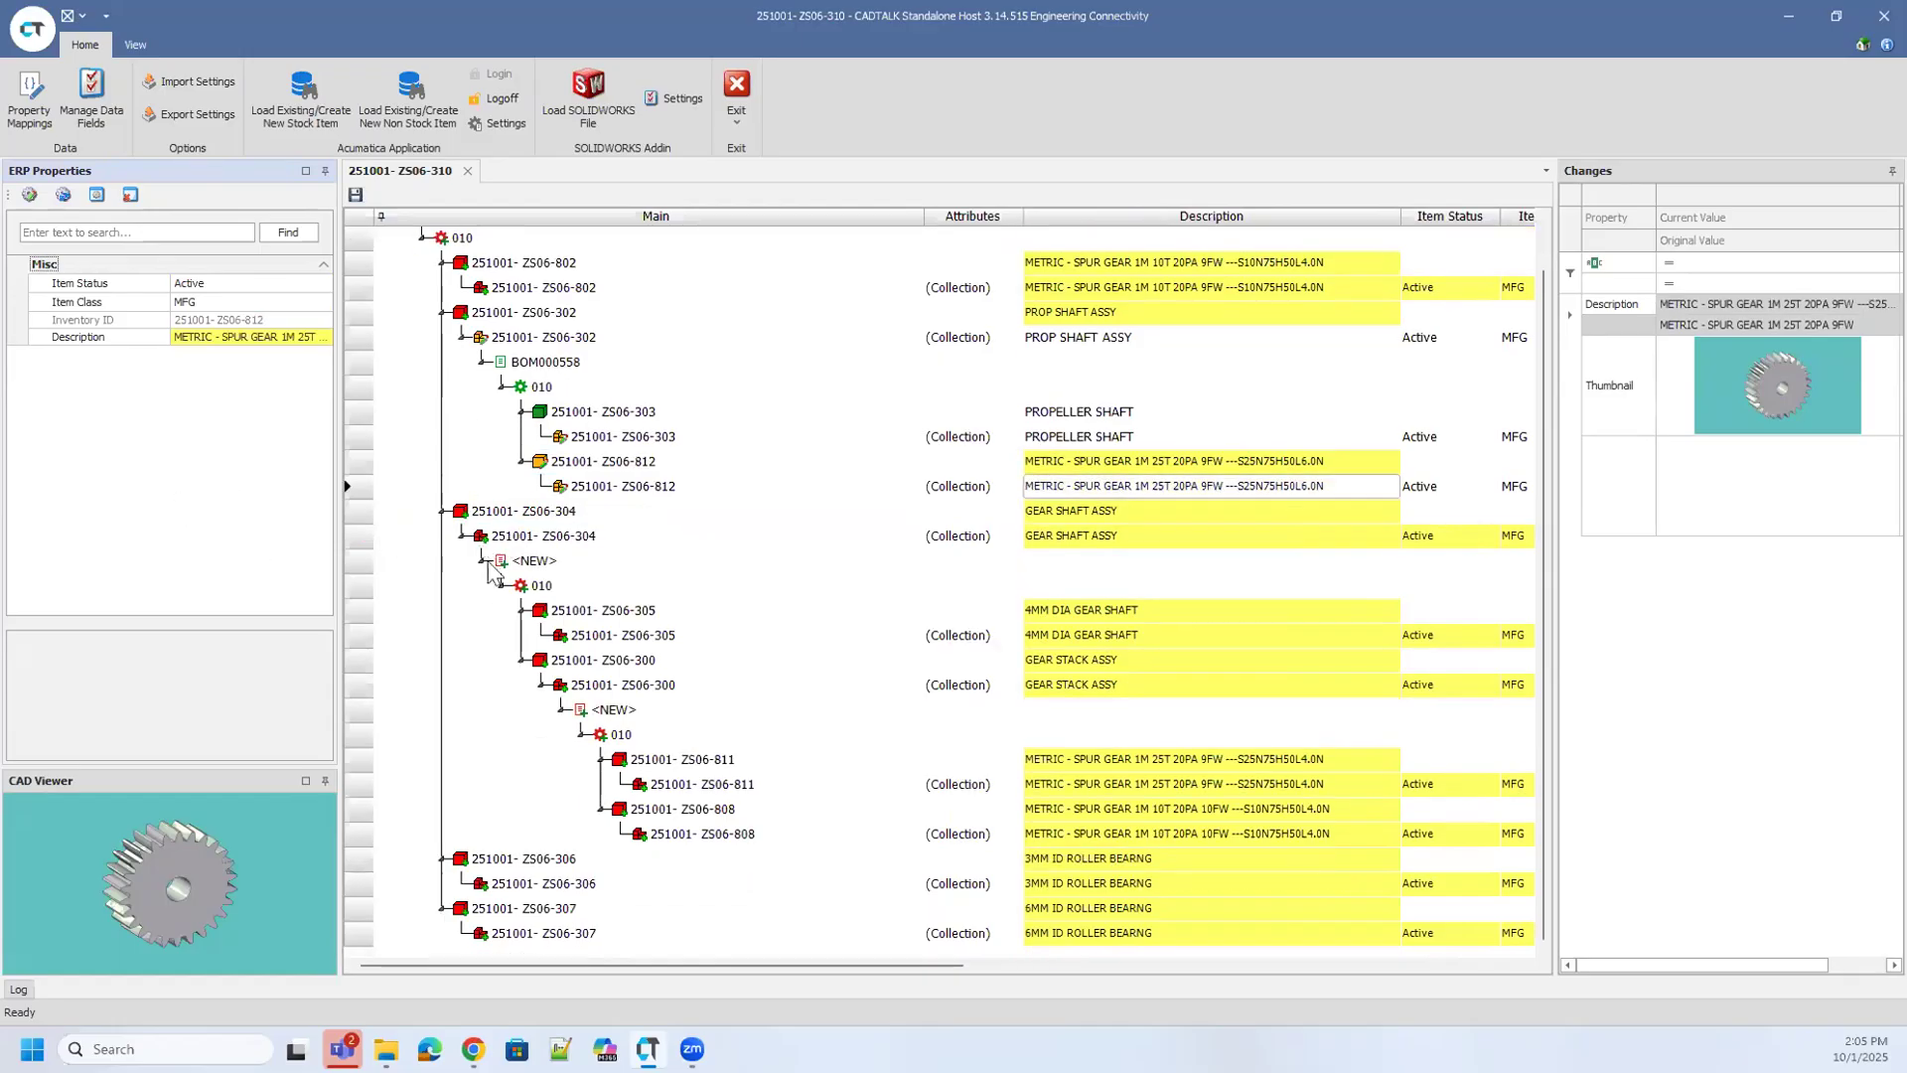
scroll(508, 586, "up", 1)
left_click(355, 195)
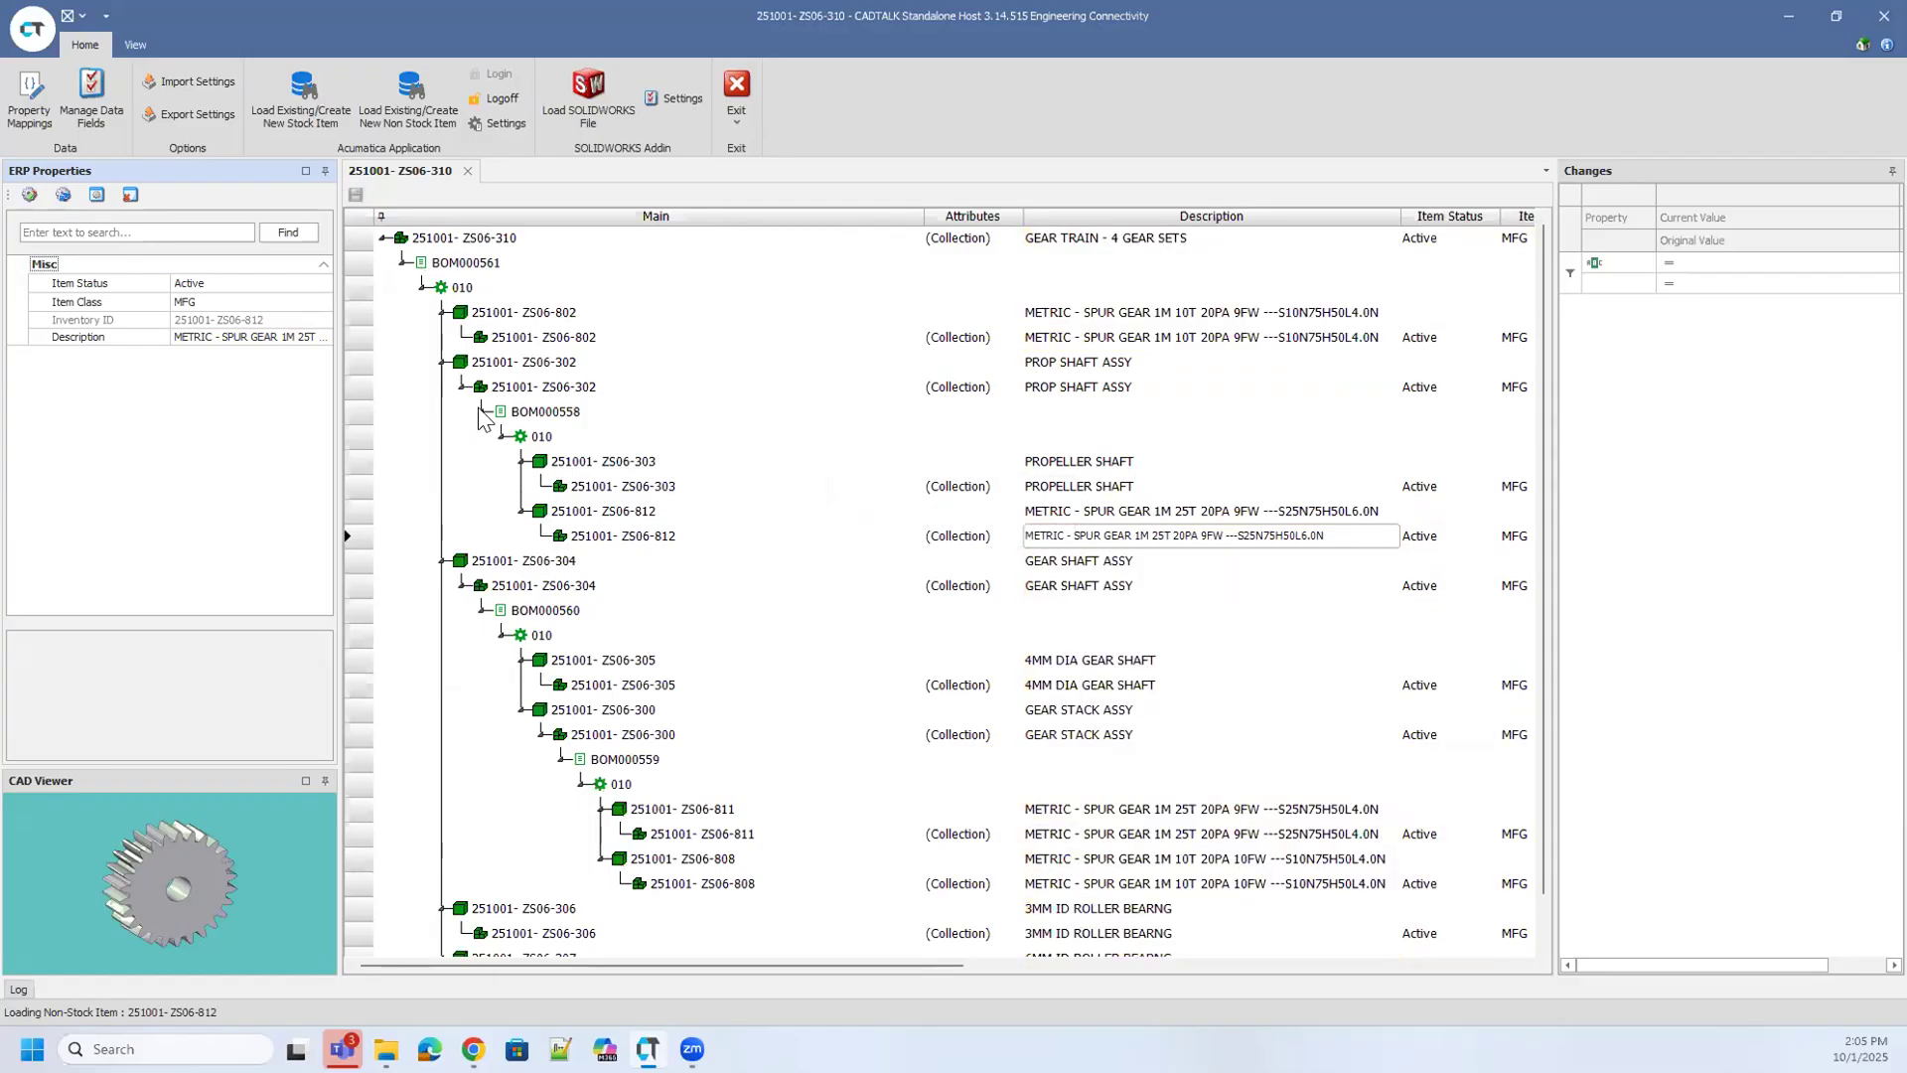
left_click(500, 243)
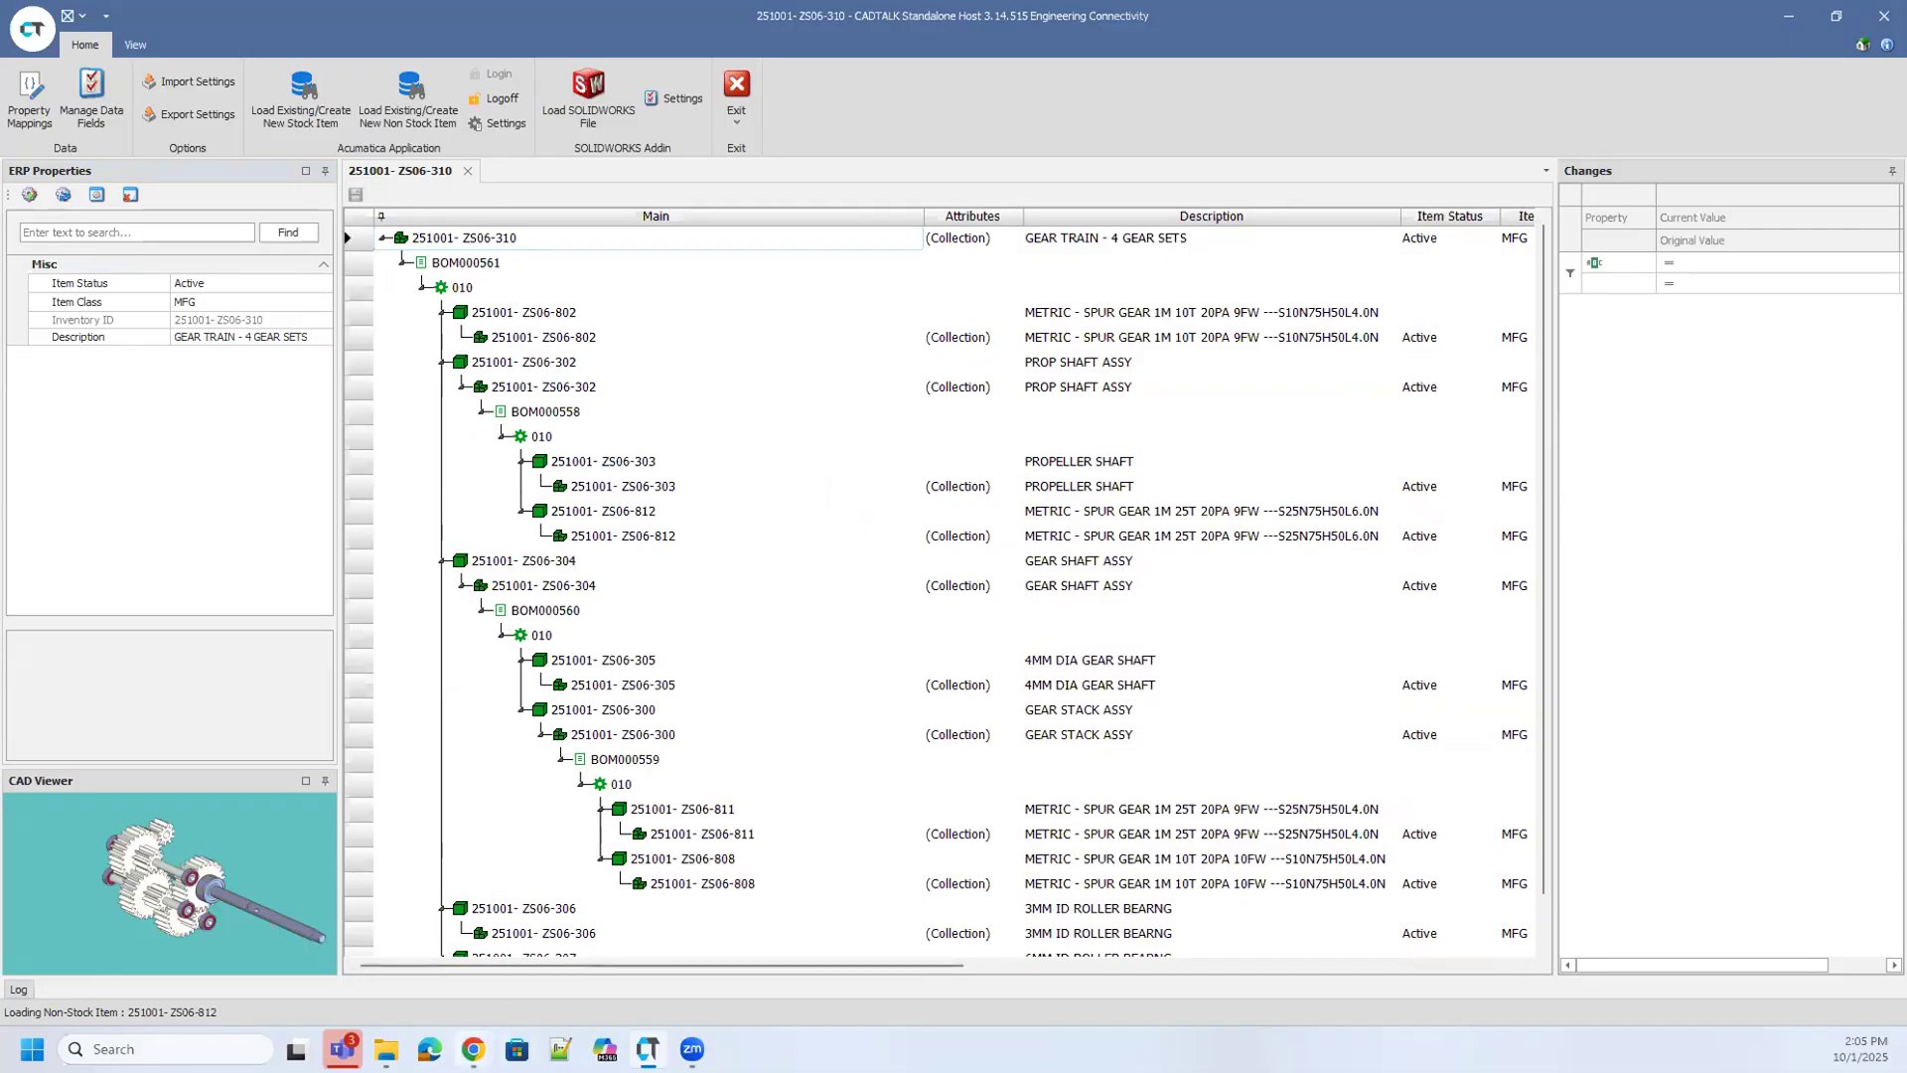
Switch to the Acumatica Stock Items page in the Chrome browser.
mouse_move(473, 1049)
left_click(608, 953)
left_click(1489, 505)
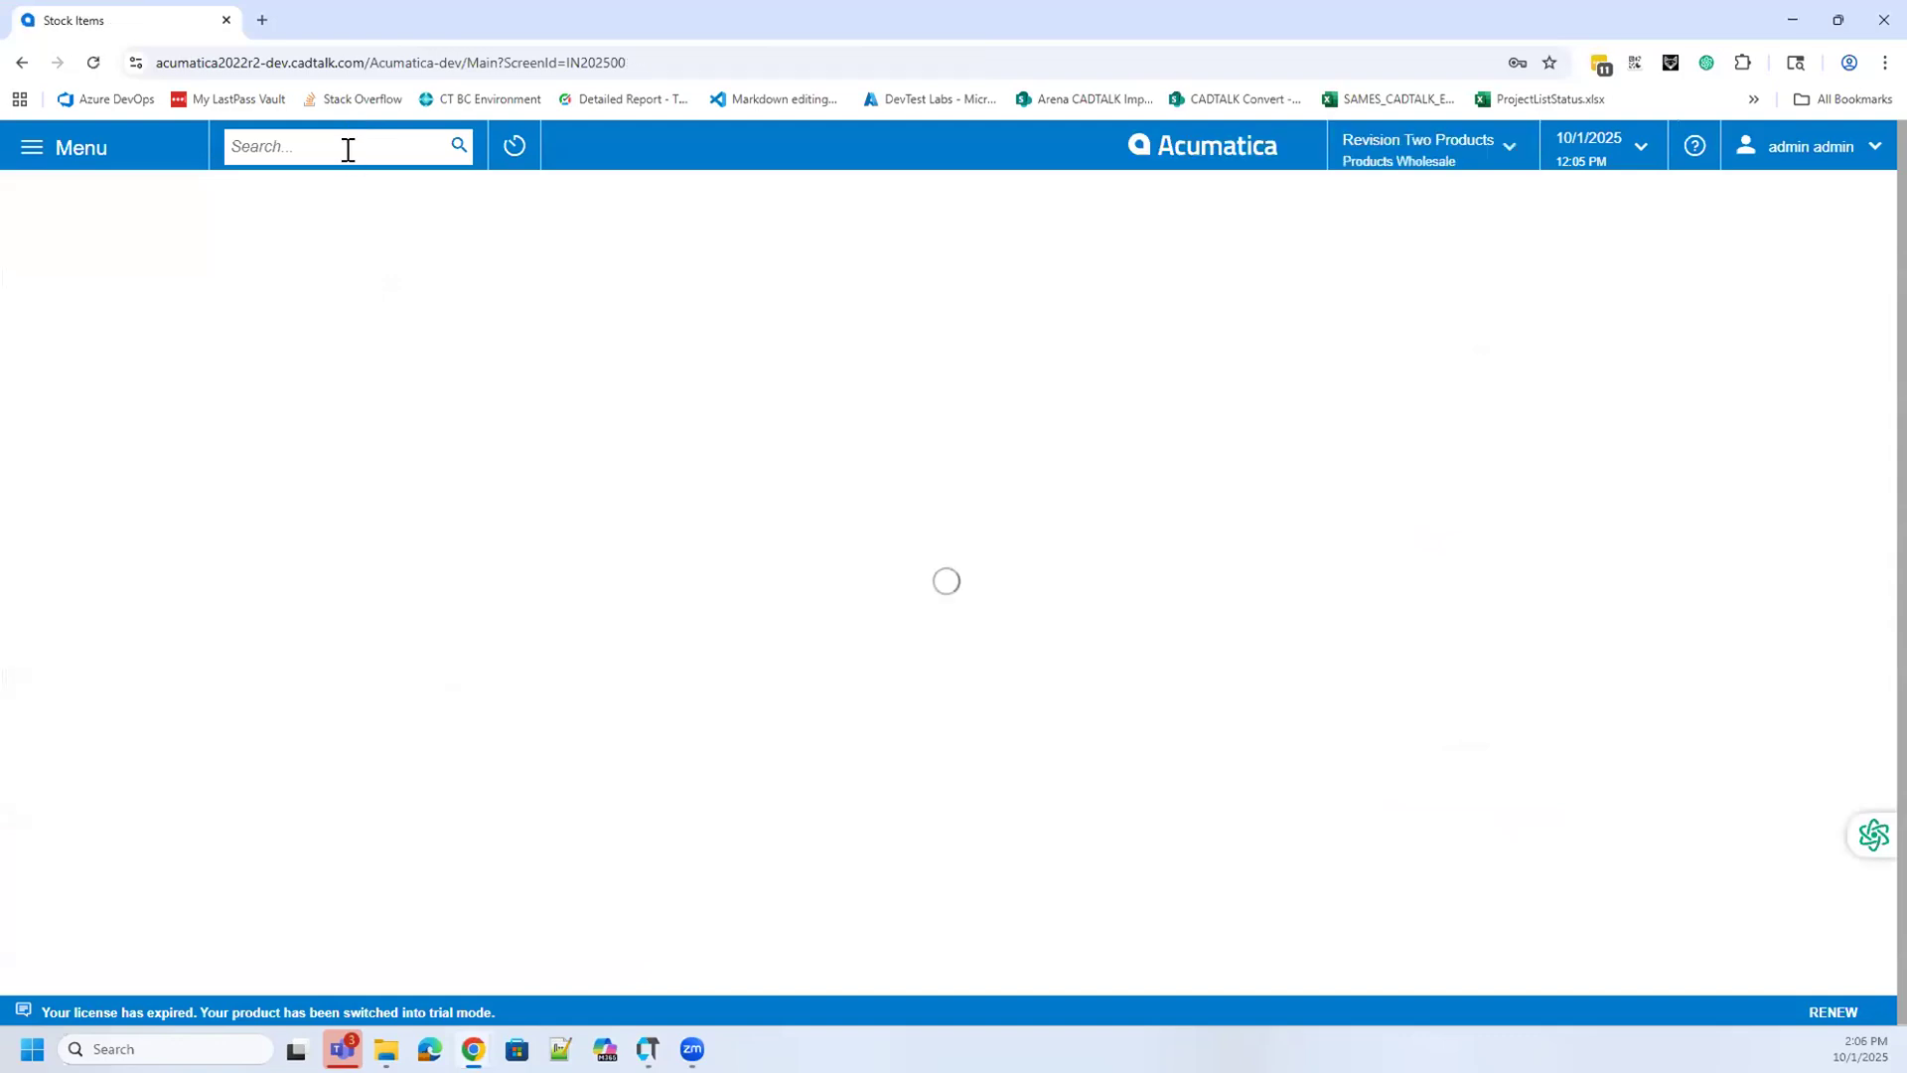
type("RODU")
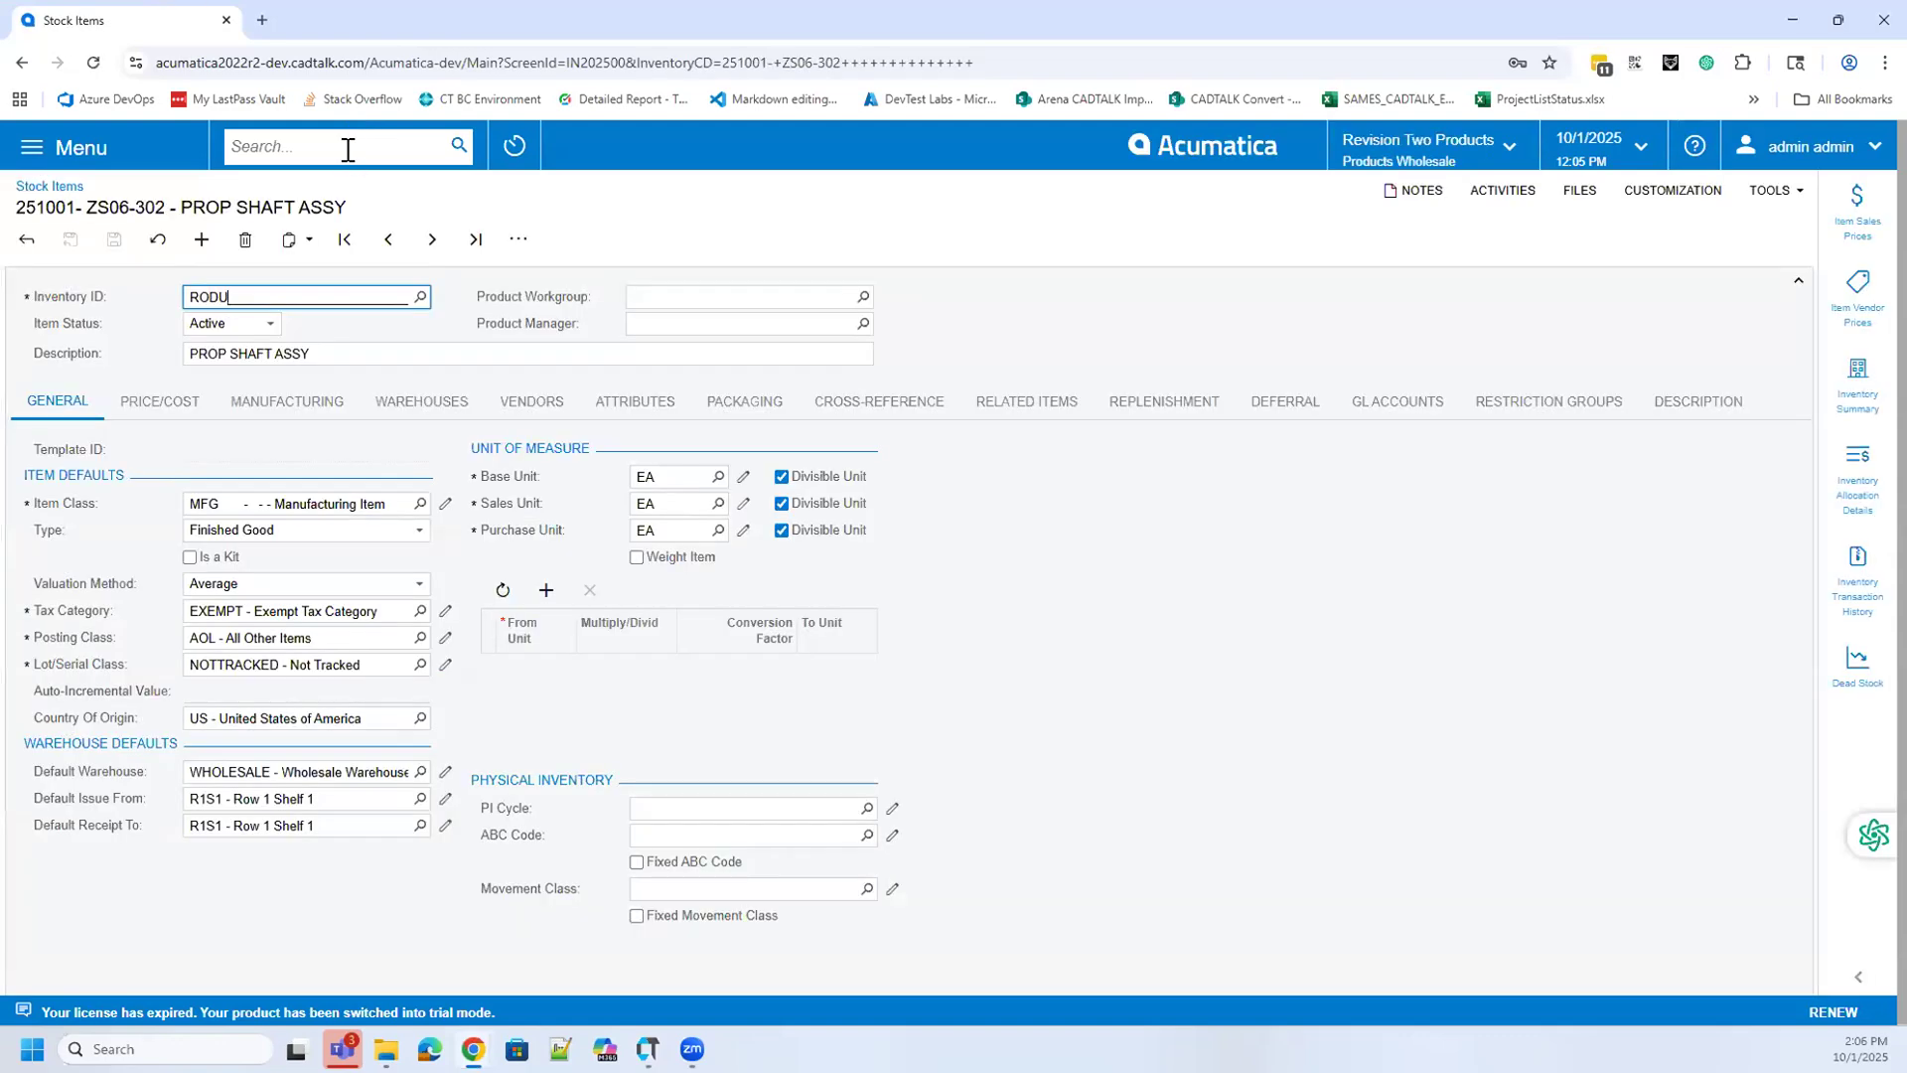
Search Acumatica for "bom", and for "production bom".
left_click(347, 150)
type("p")
key("BackSpace")
type("bom")
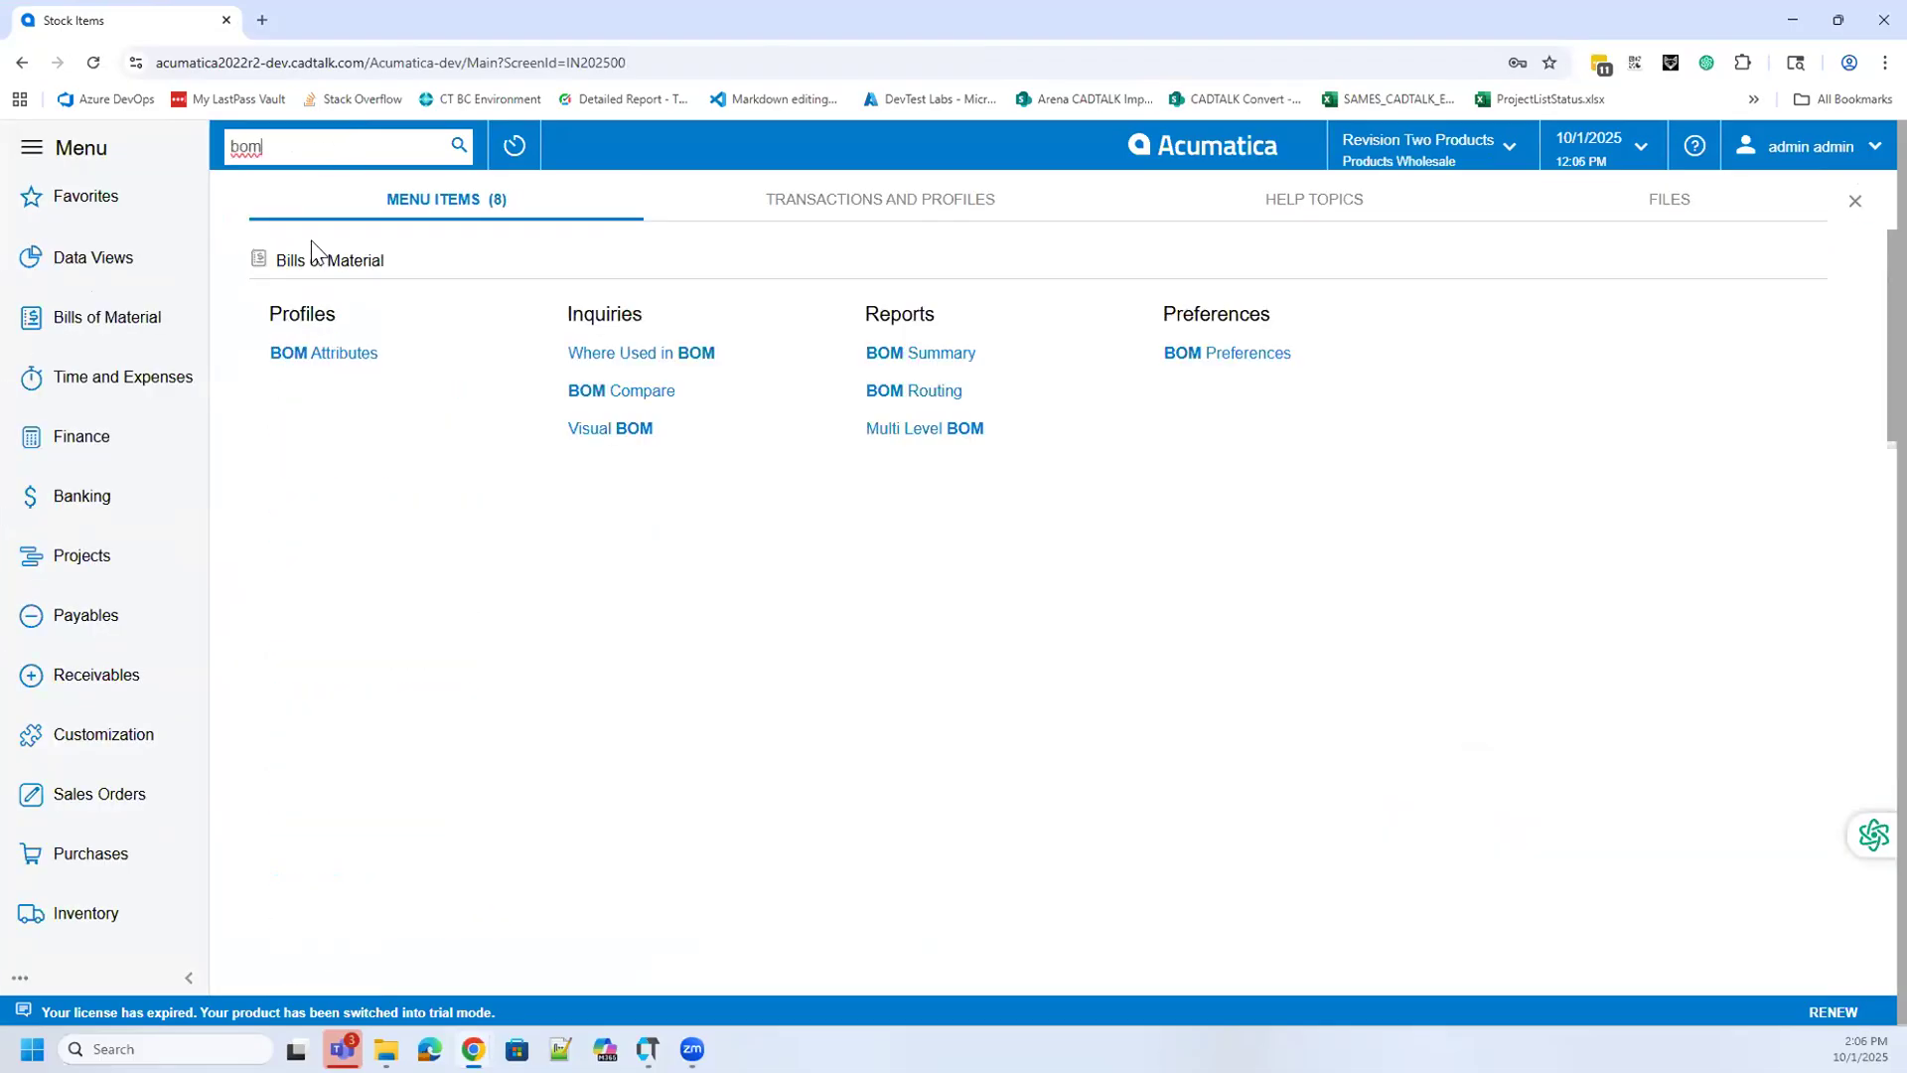
double_click(378, 154)
type("production bom")
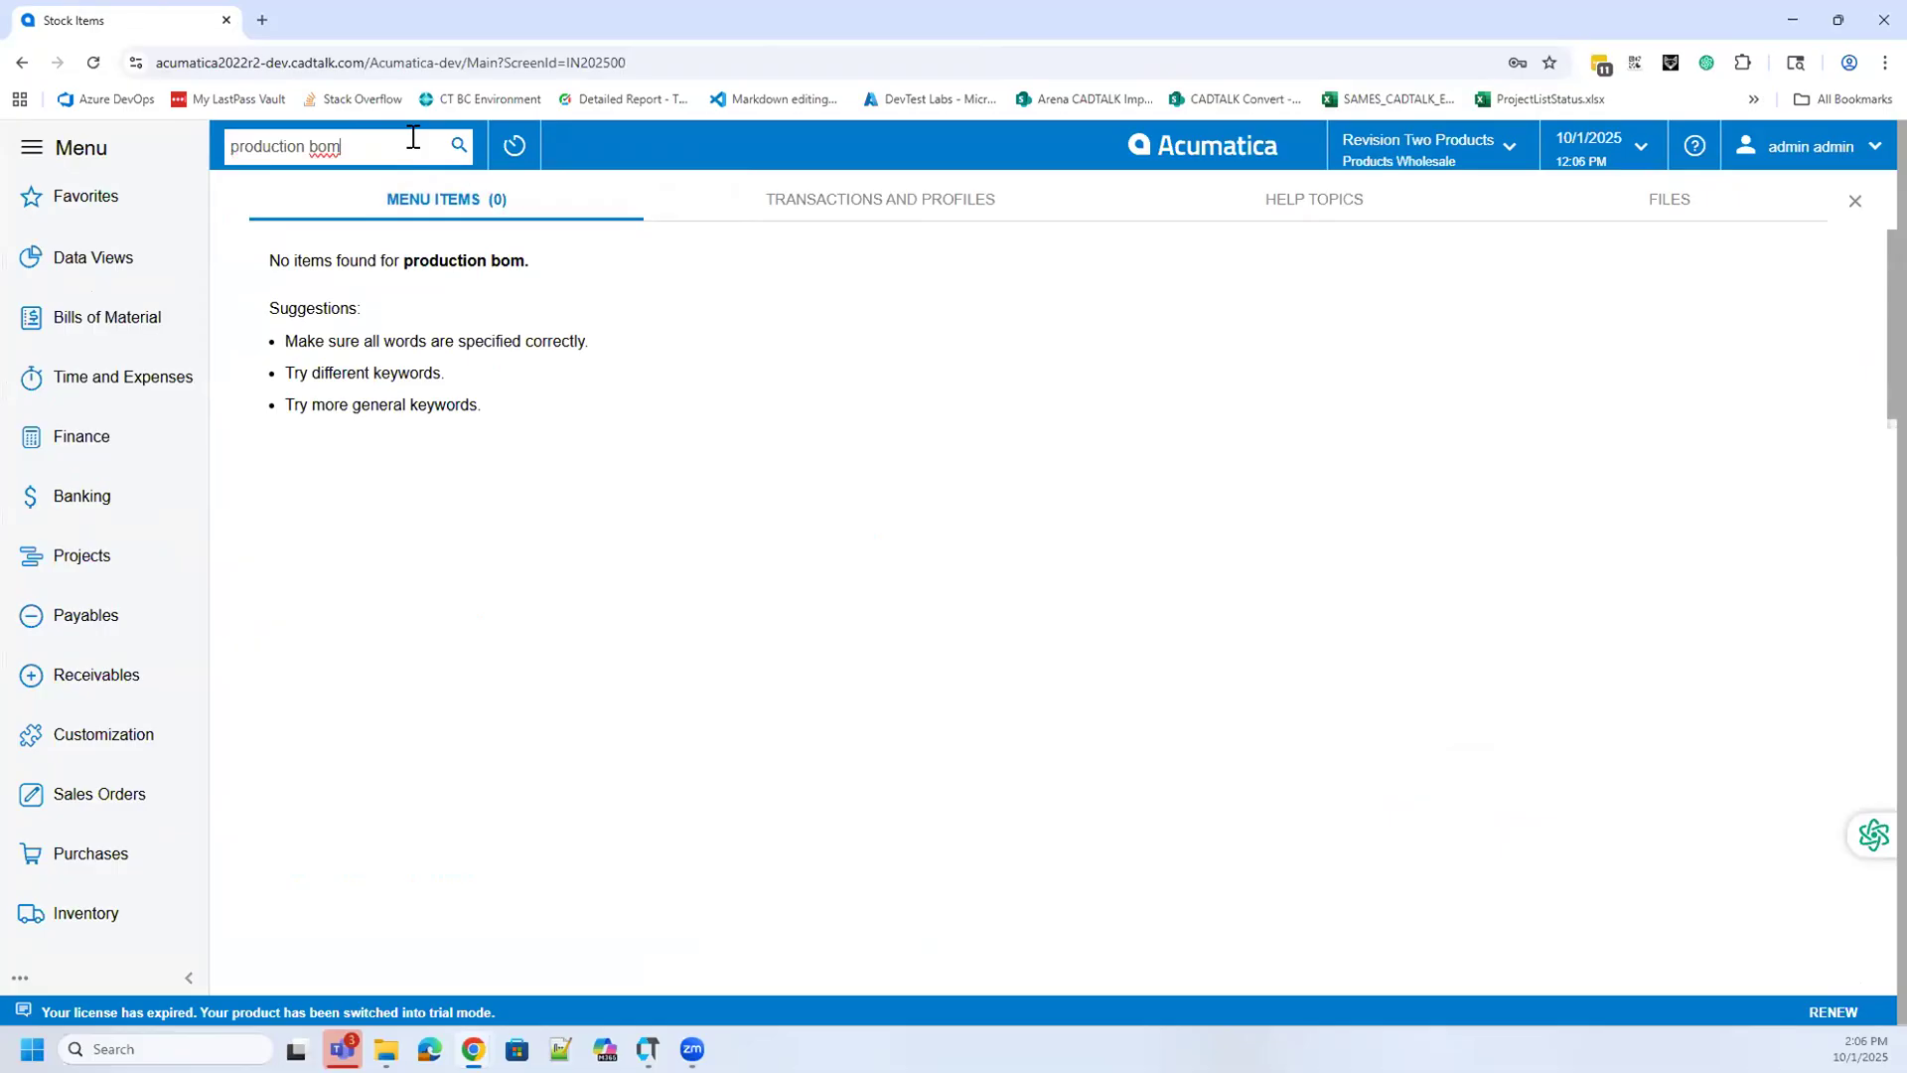
Search Acumatica for "Bill of" and open the Bill of Material list.
key("ctrl+a")
key("BackSpace")
type("BOM")
key("BackSpace")
key("BackSpace")
type("ill of")
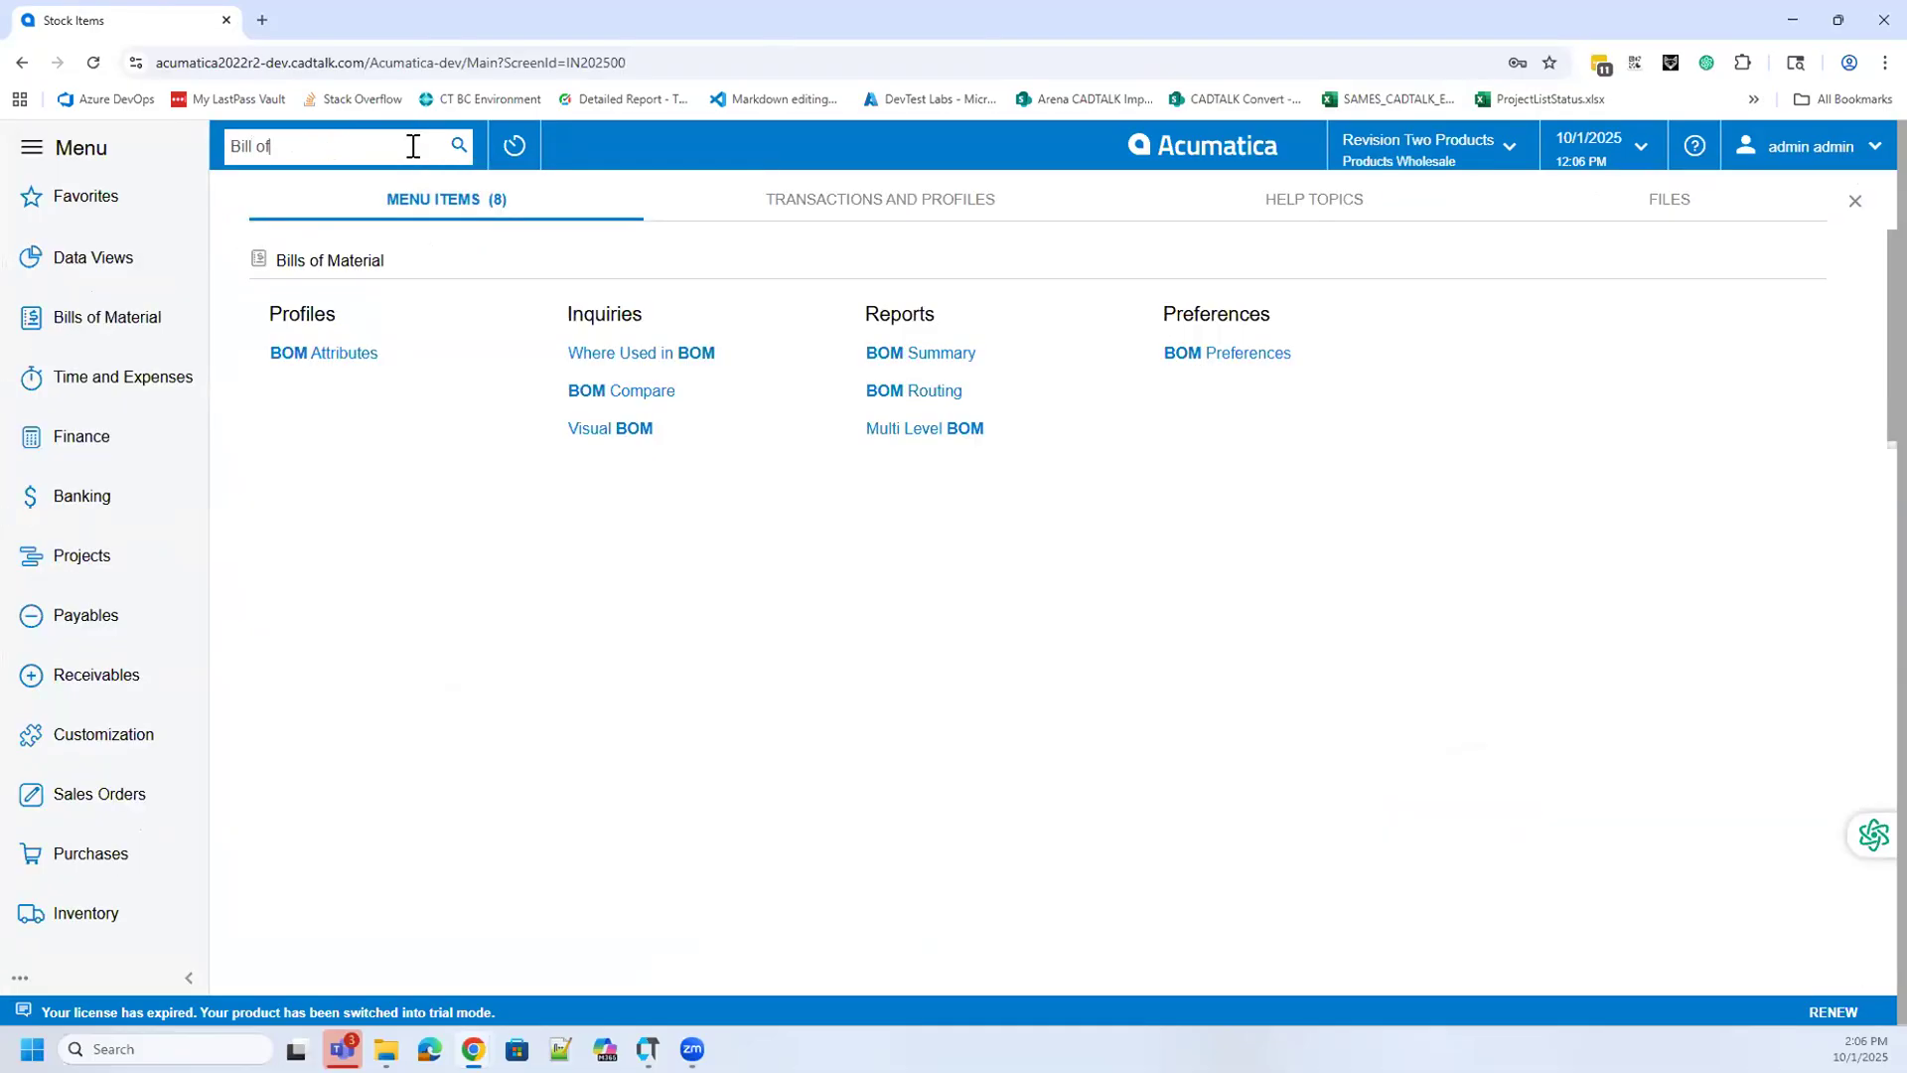
left_click(343, 353)
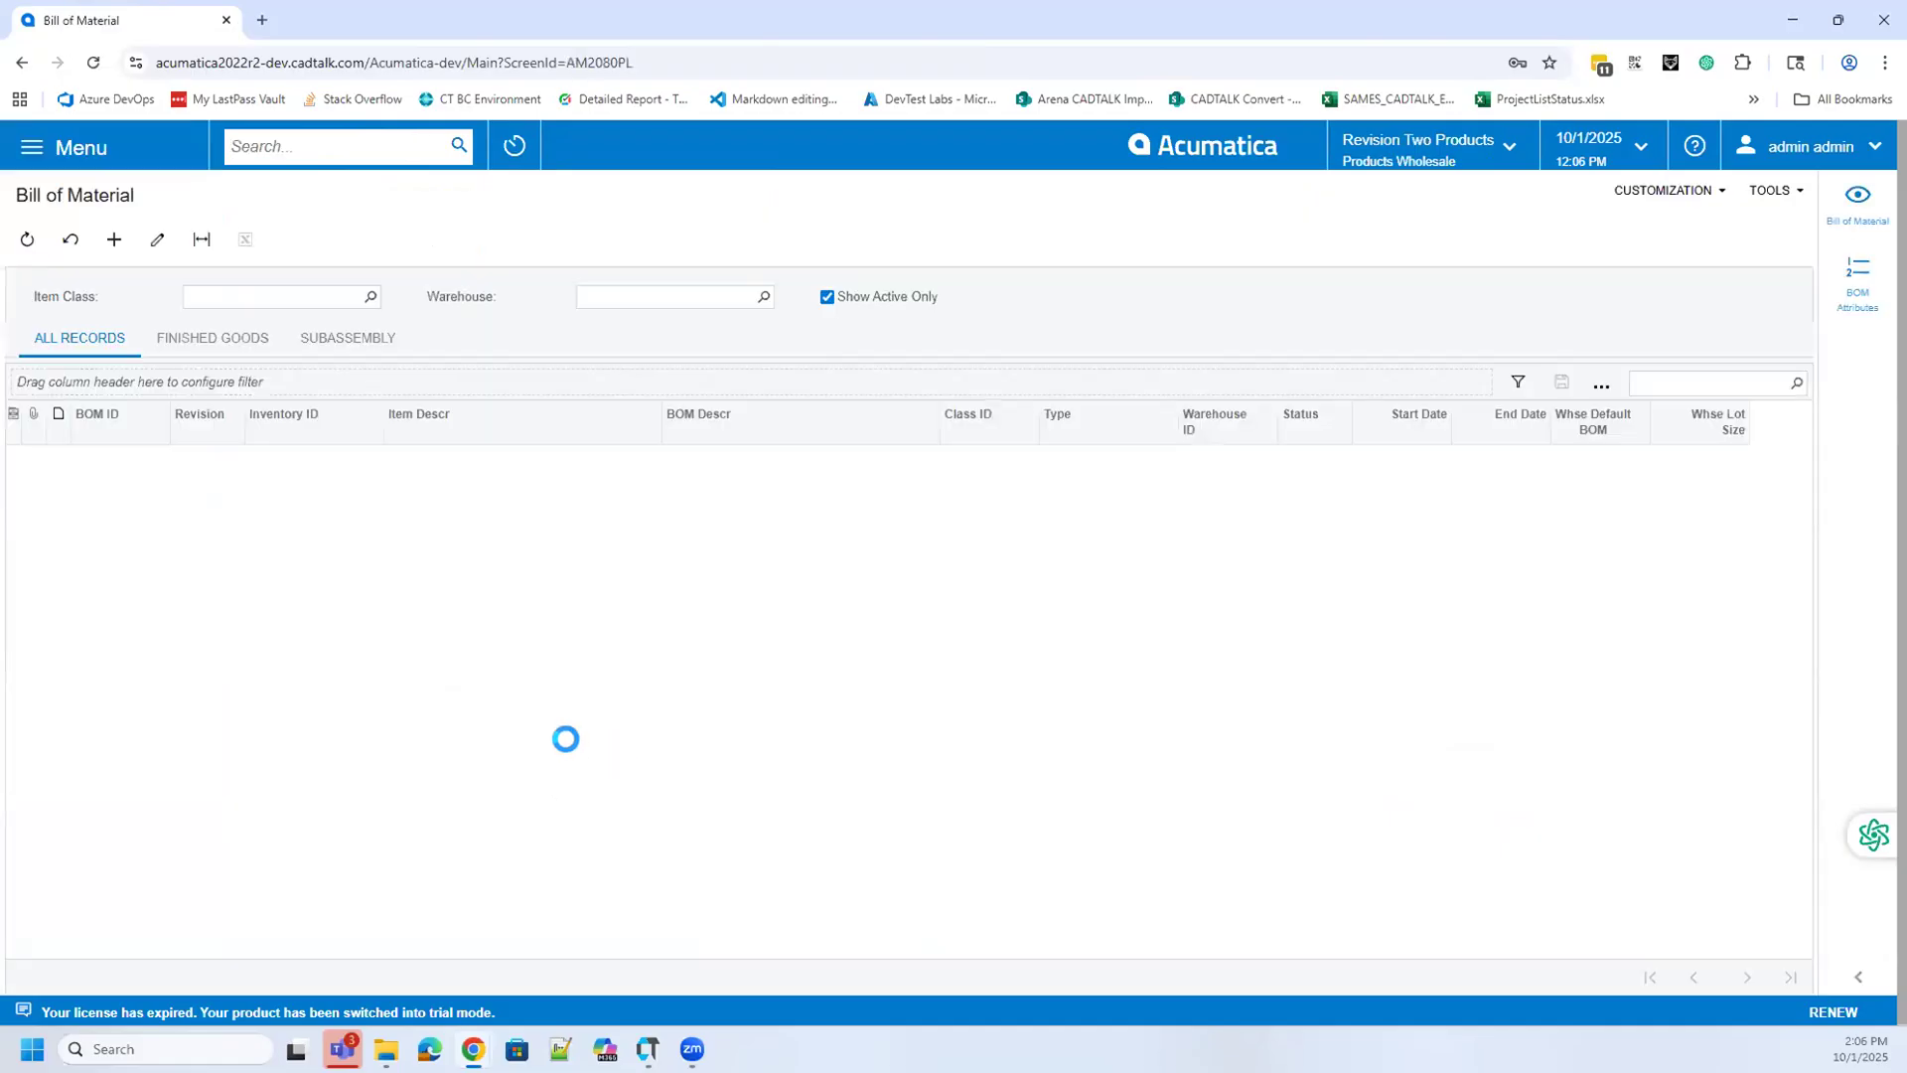
Turn off Show Active Only and filter the bills of material to Inventory IDs containing 20251001.
left_click(827, 297)
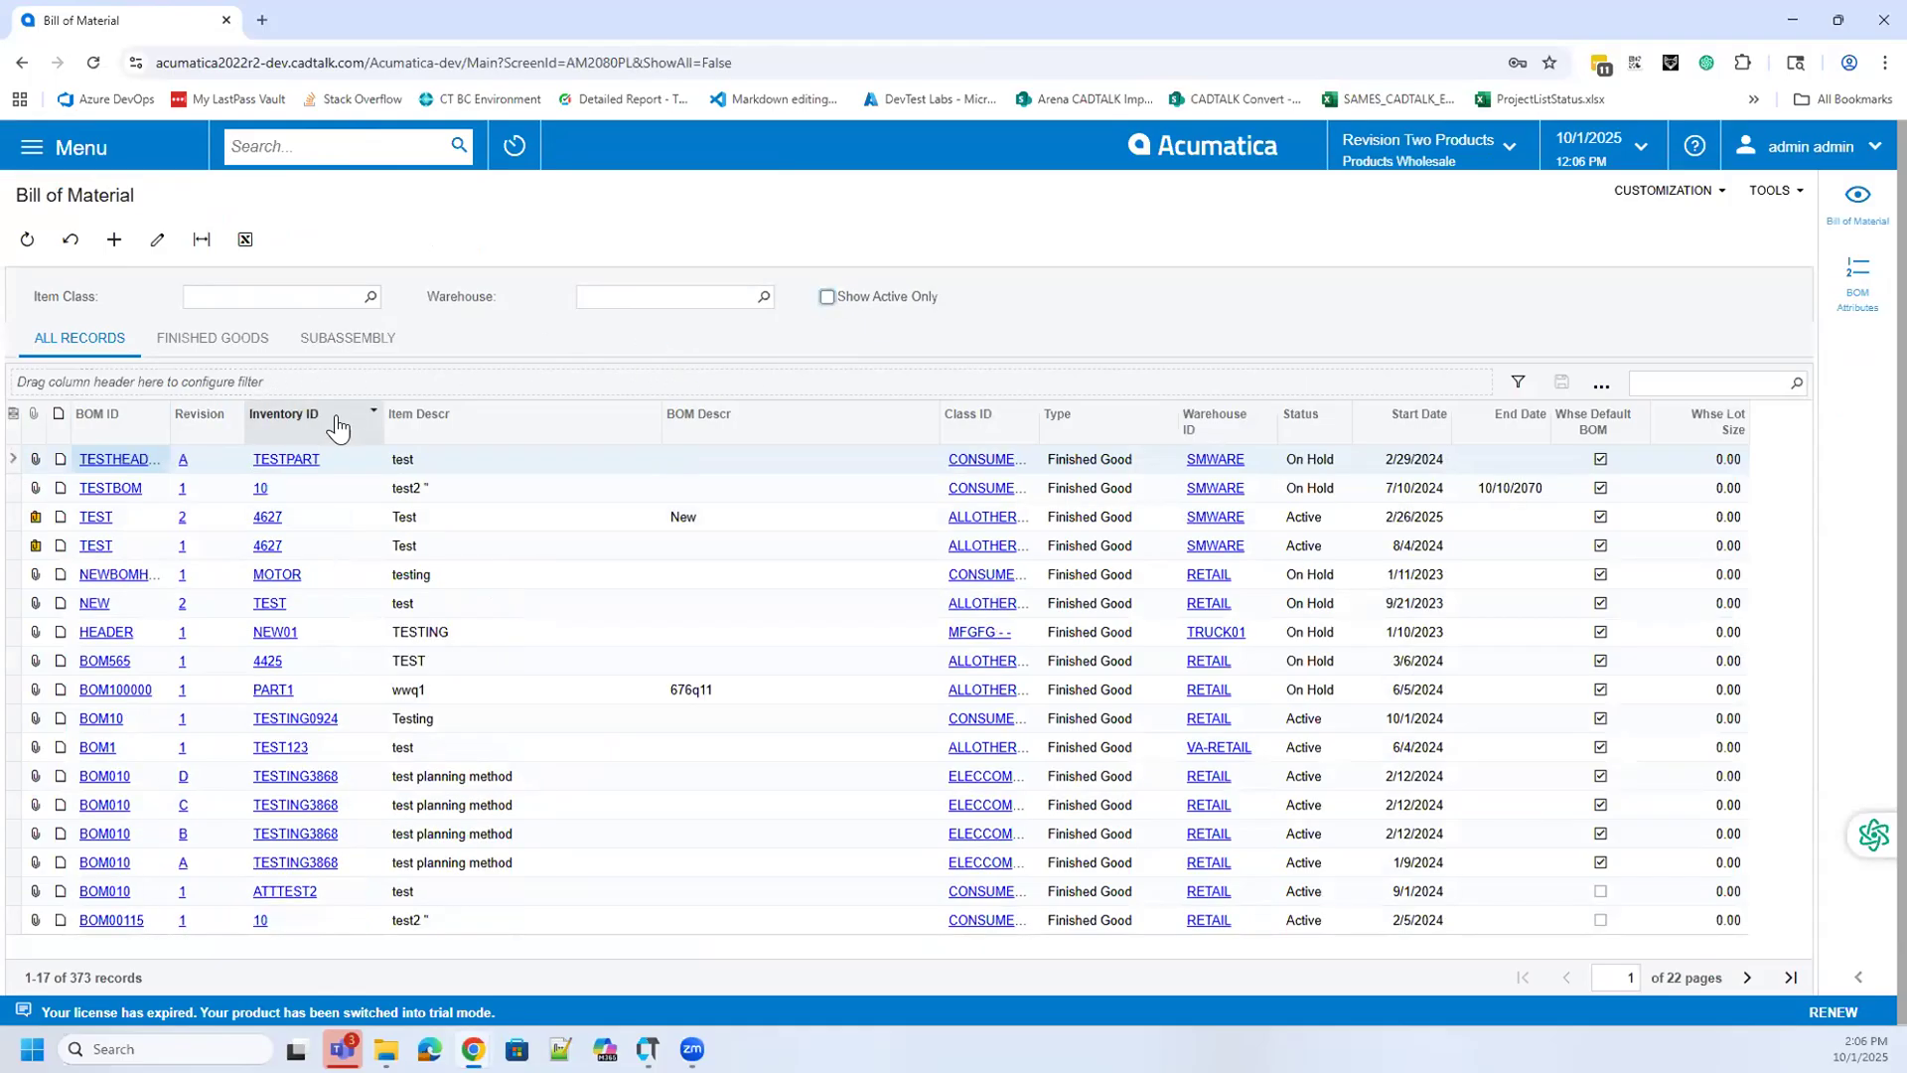
left_click(372, 411)
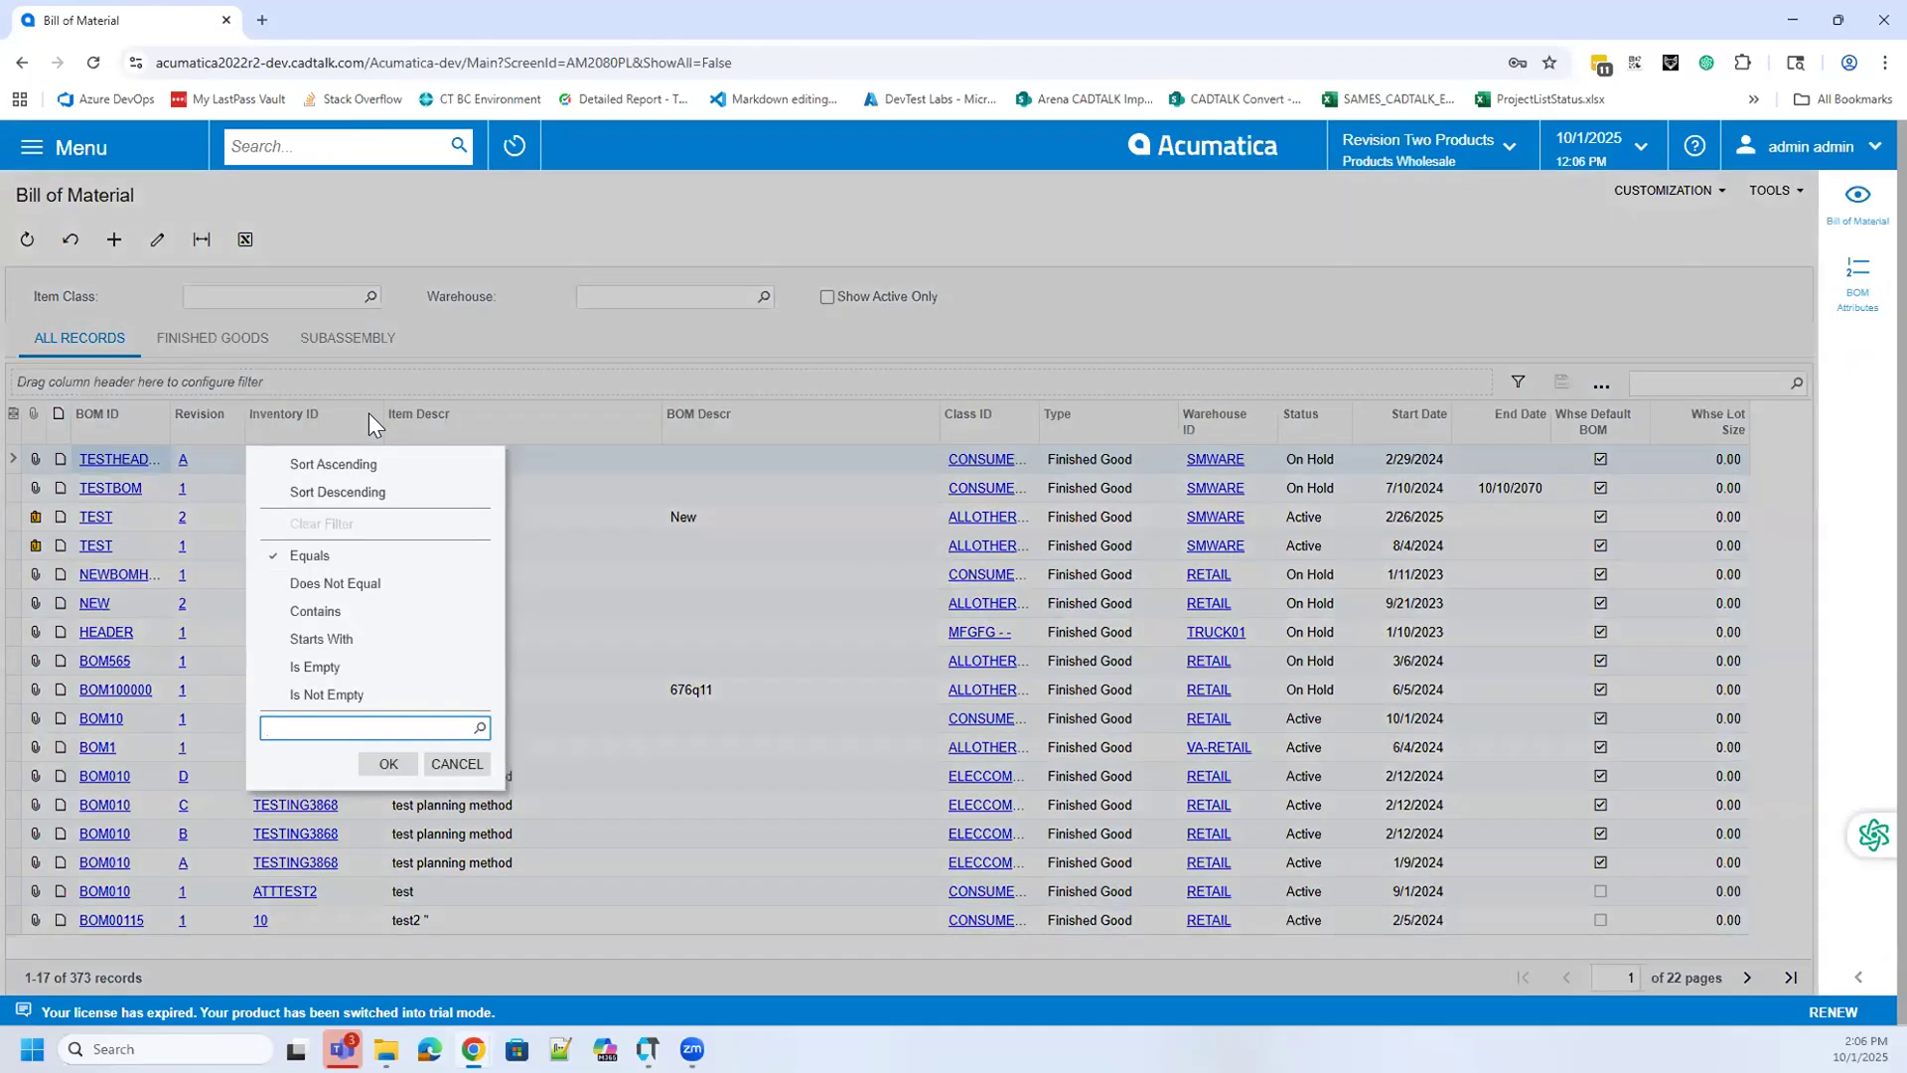
type("20251001")
left_click(315, 611)
left_click(387, 763)
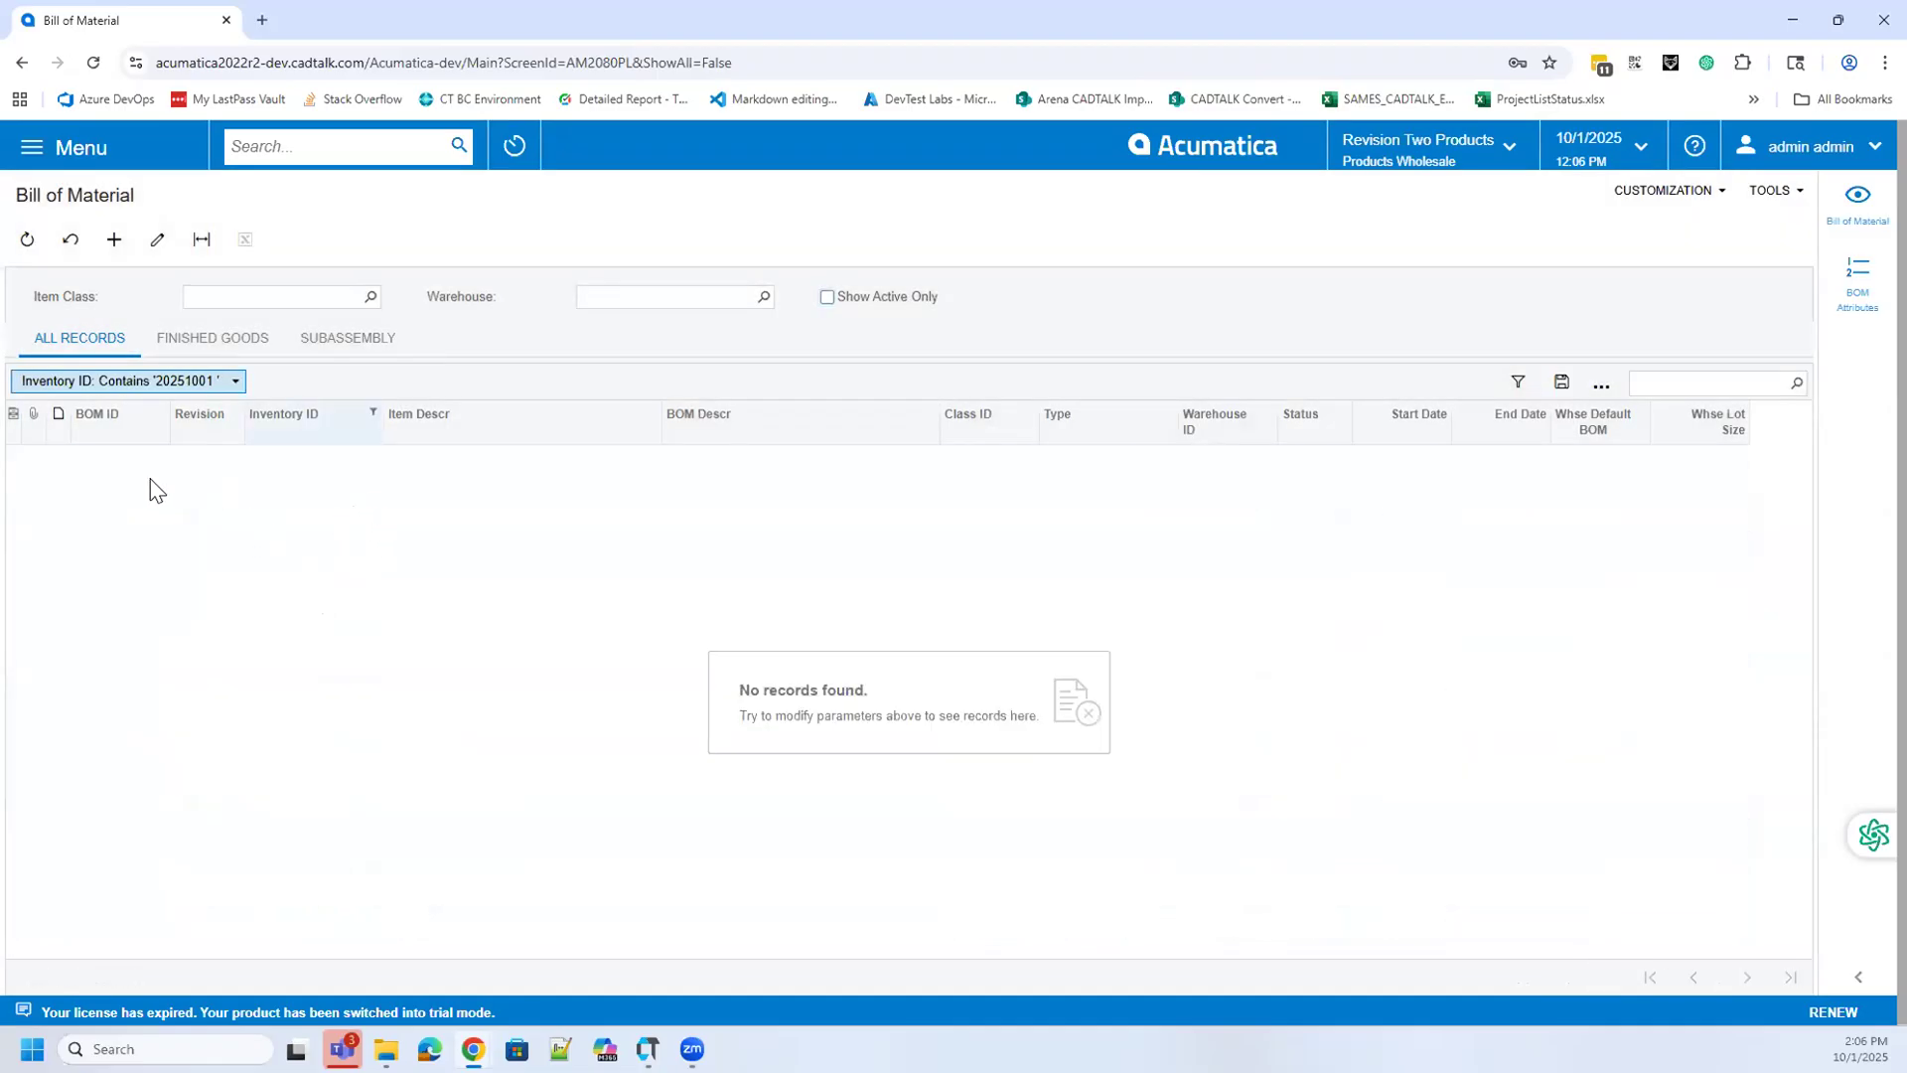
Check the item numbering in CADTALK, return to Acumatica and set the Inventory ID filter to contain 251001.
left_click(648, 1049)
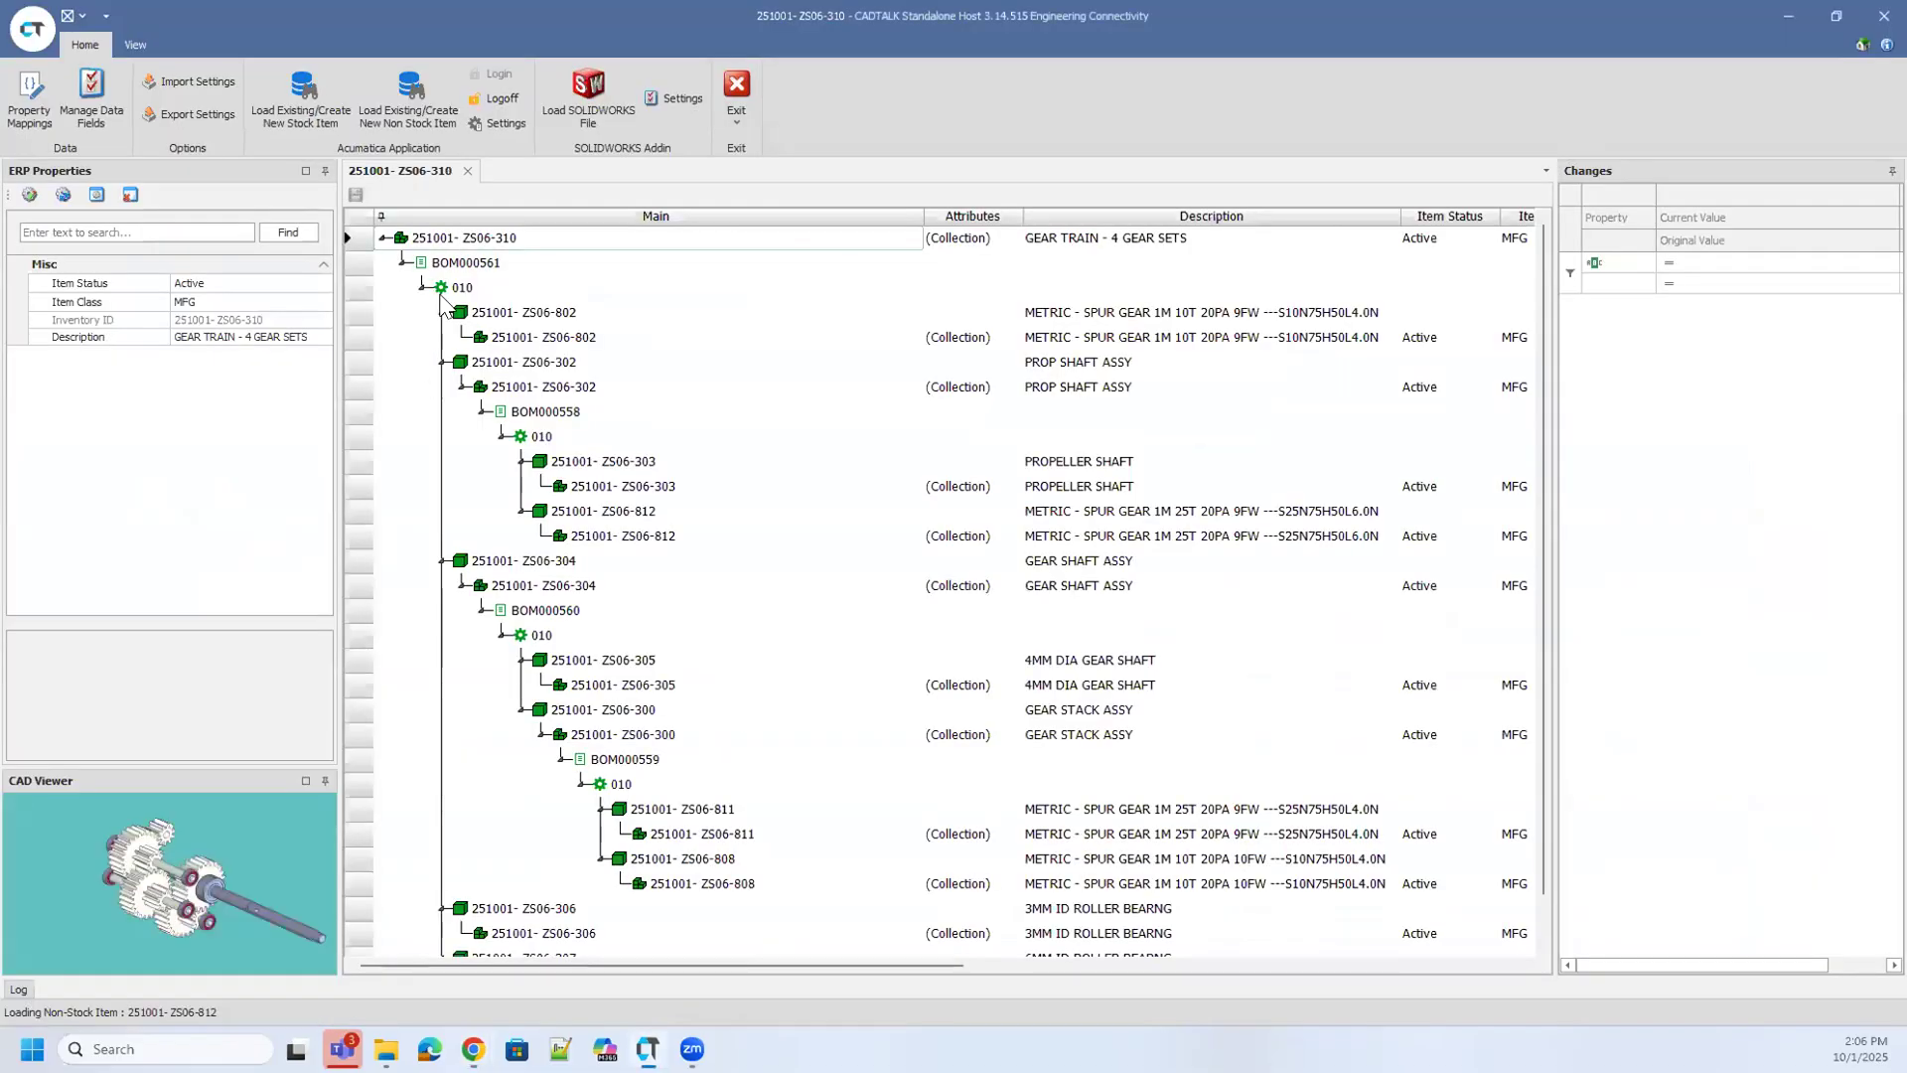
key("alt+Tab")
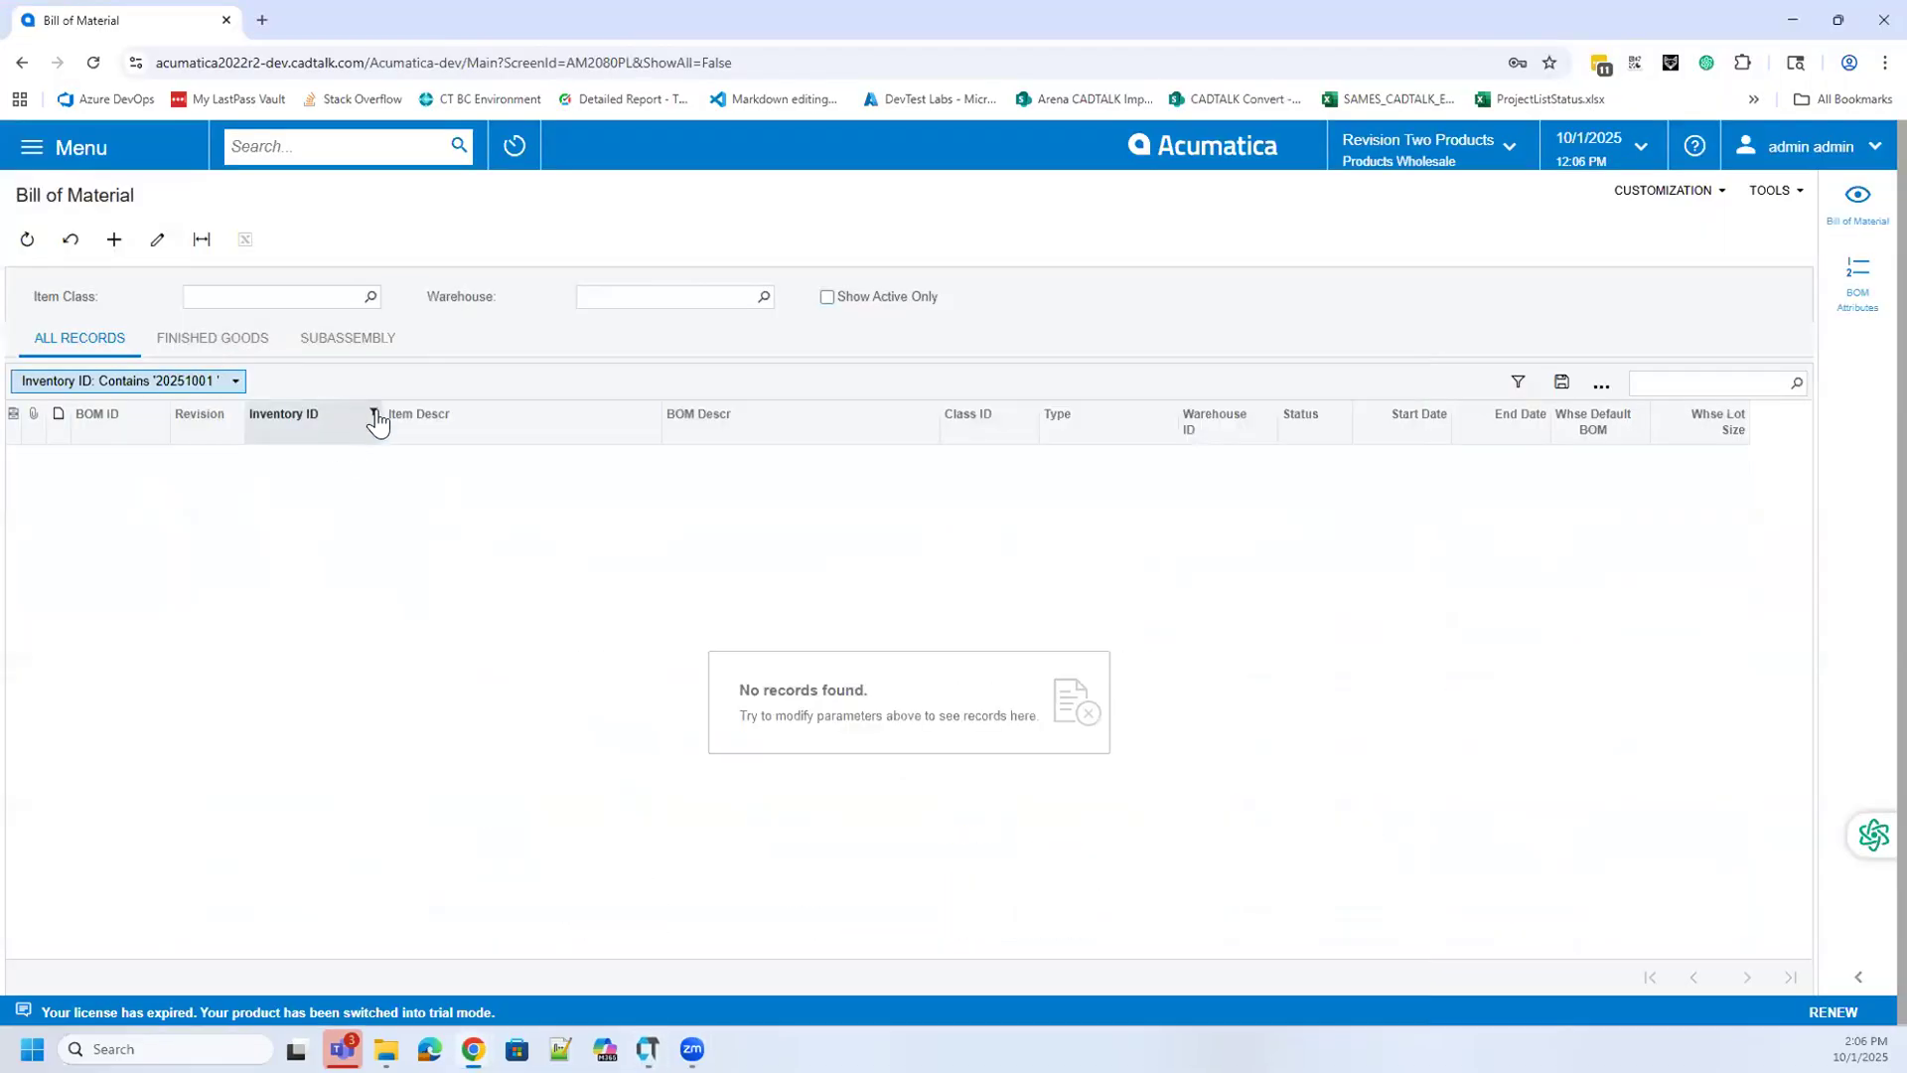
left_click(375, 417)
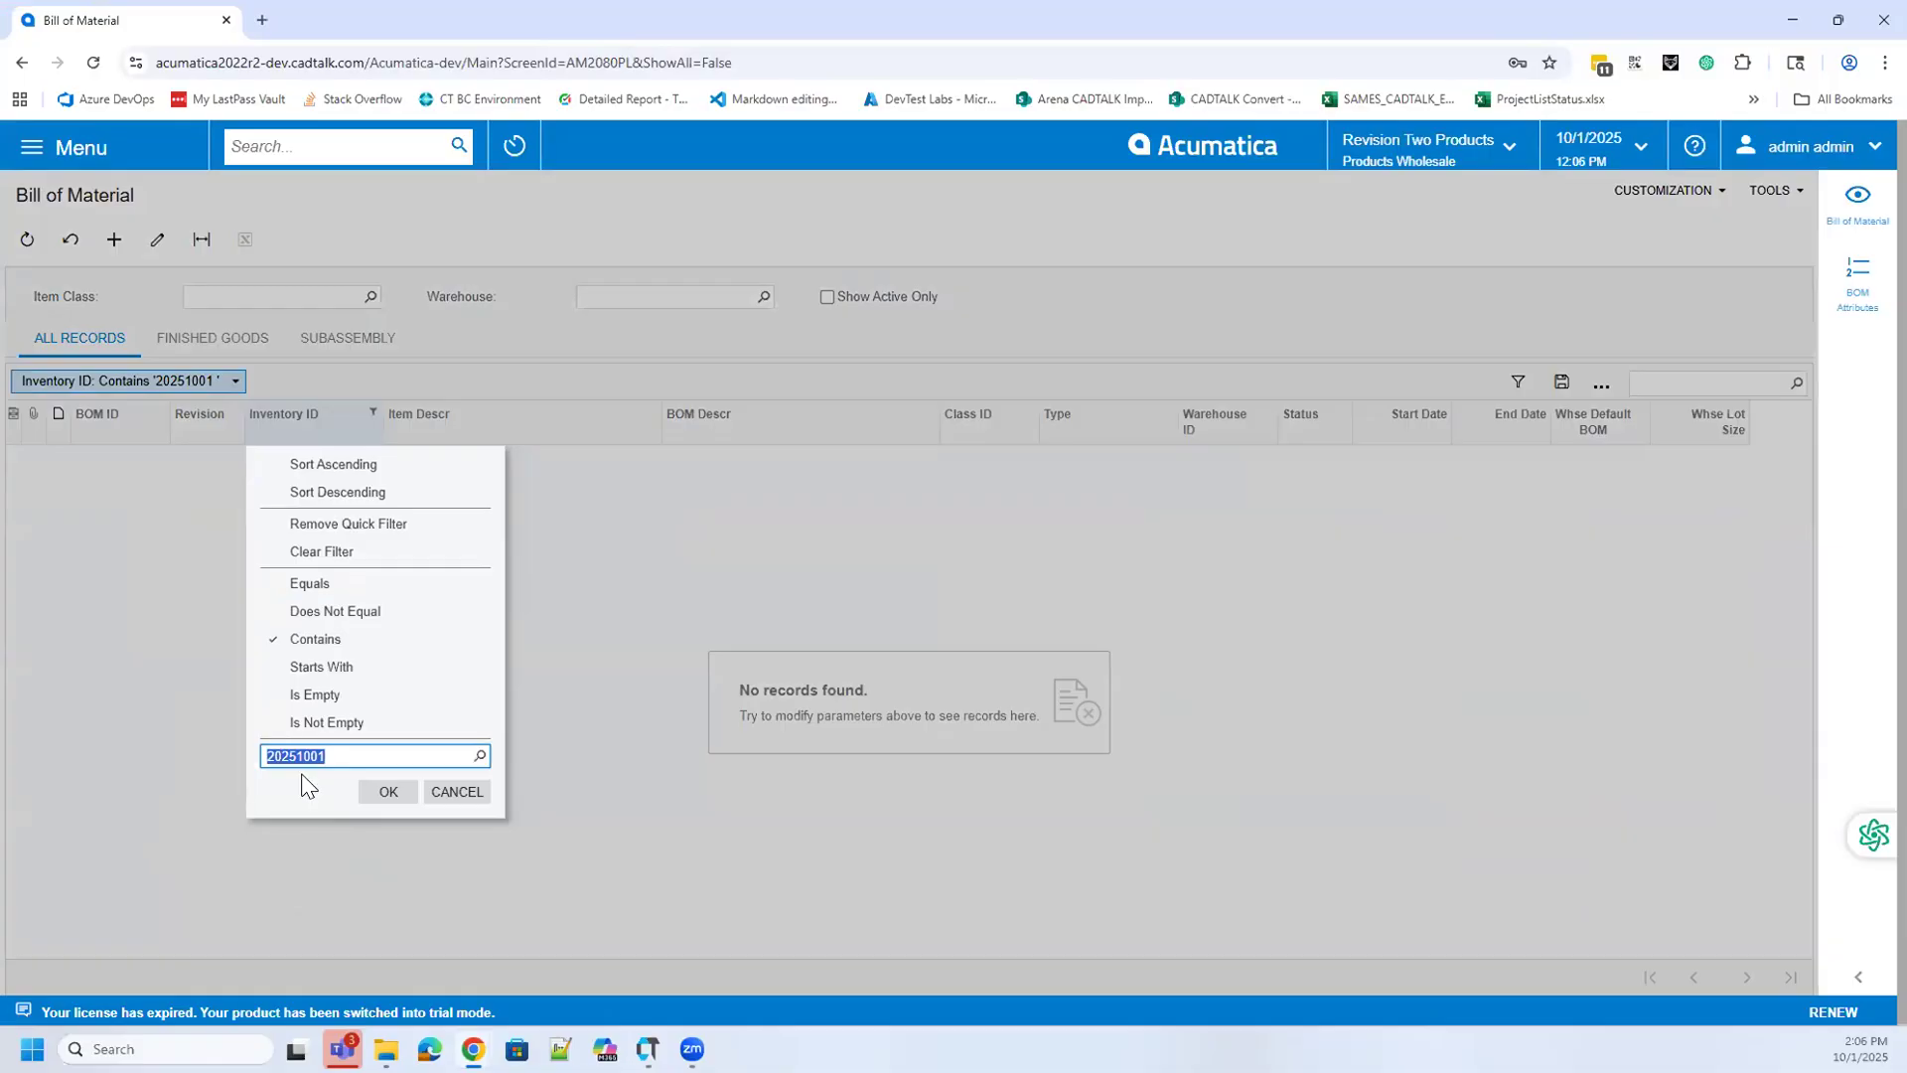
key("Home")
key("BackSpace")
key("BackSpace")
key("Return")
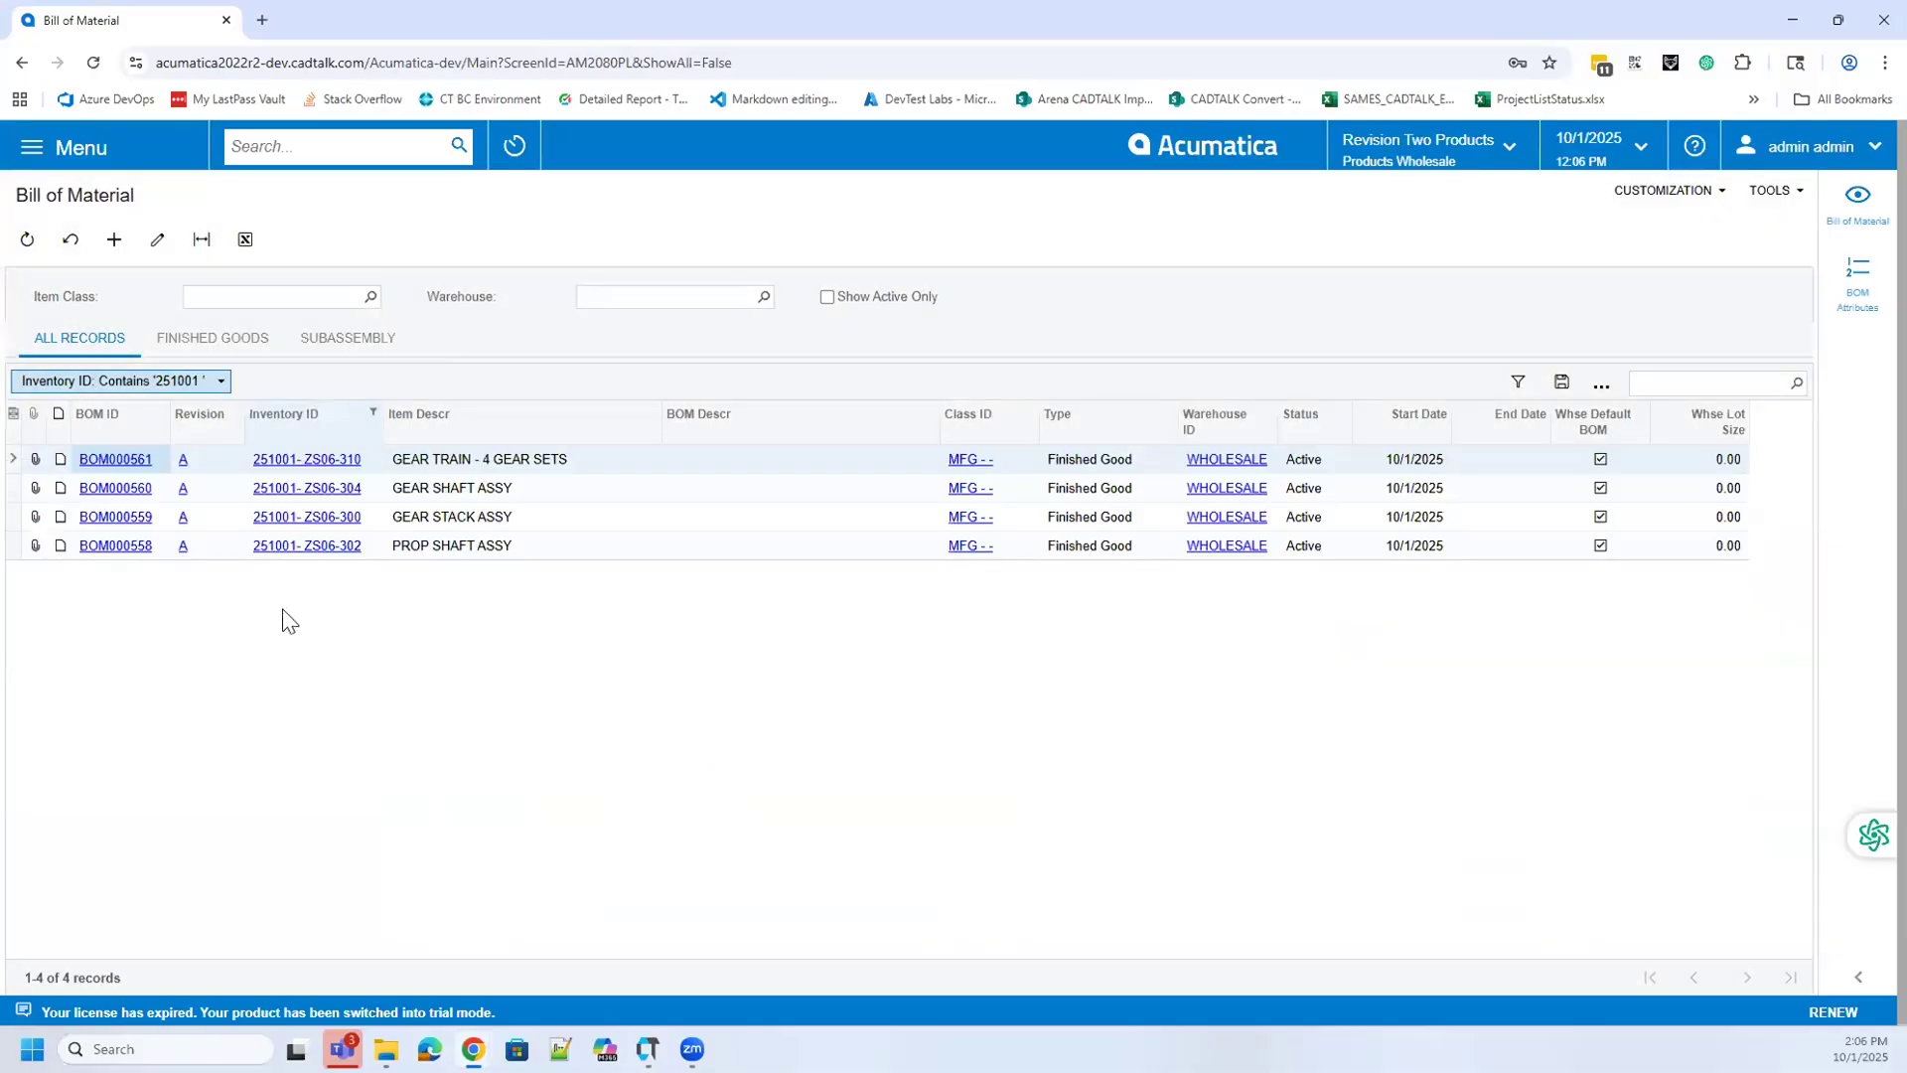
Open BOM000561 for the four-gear-set gear train and enlarge its materials area to view all components.
left_click(115, 454)
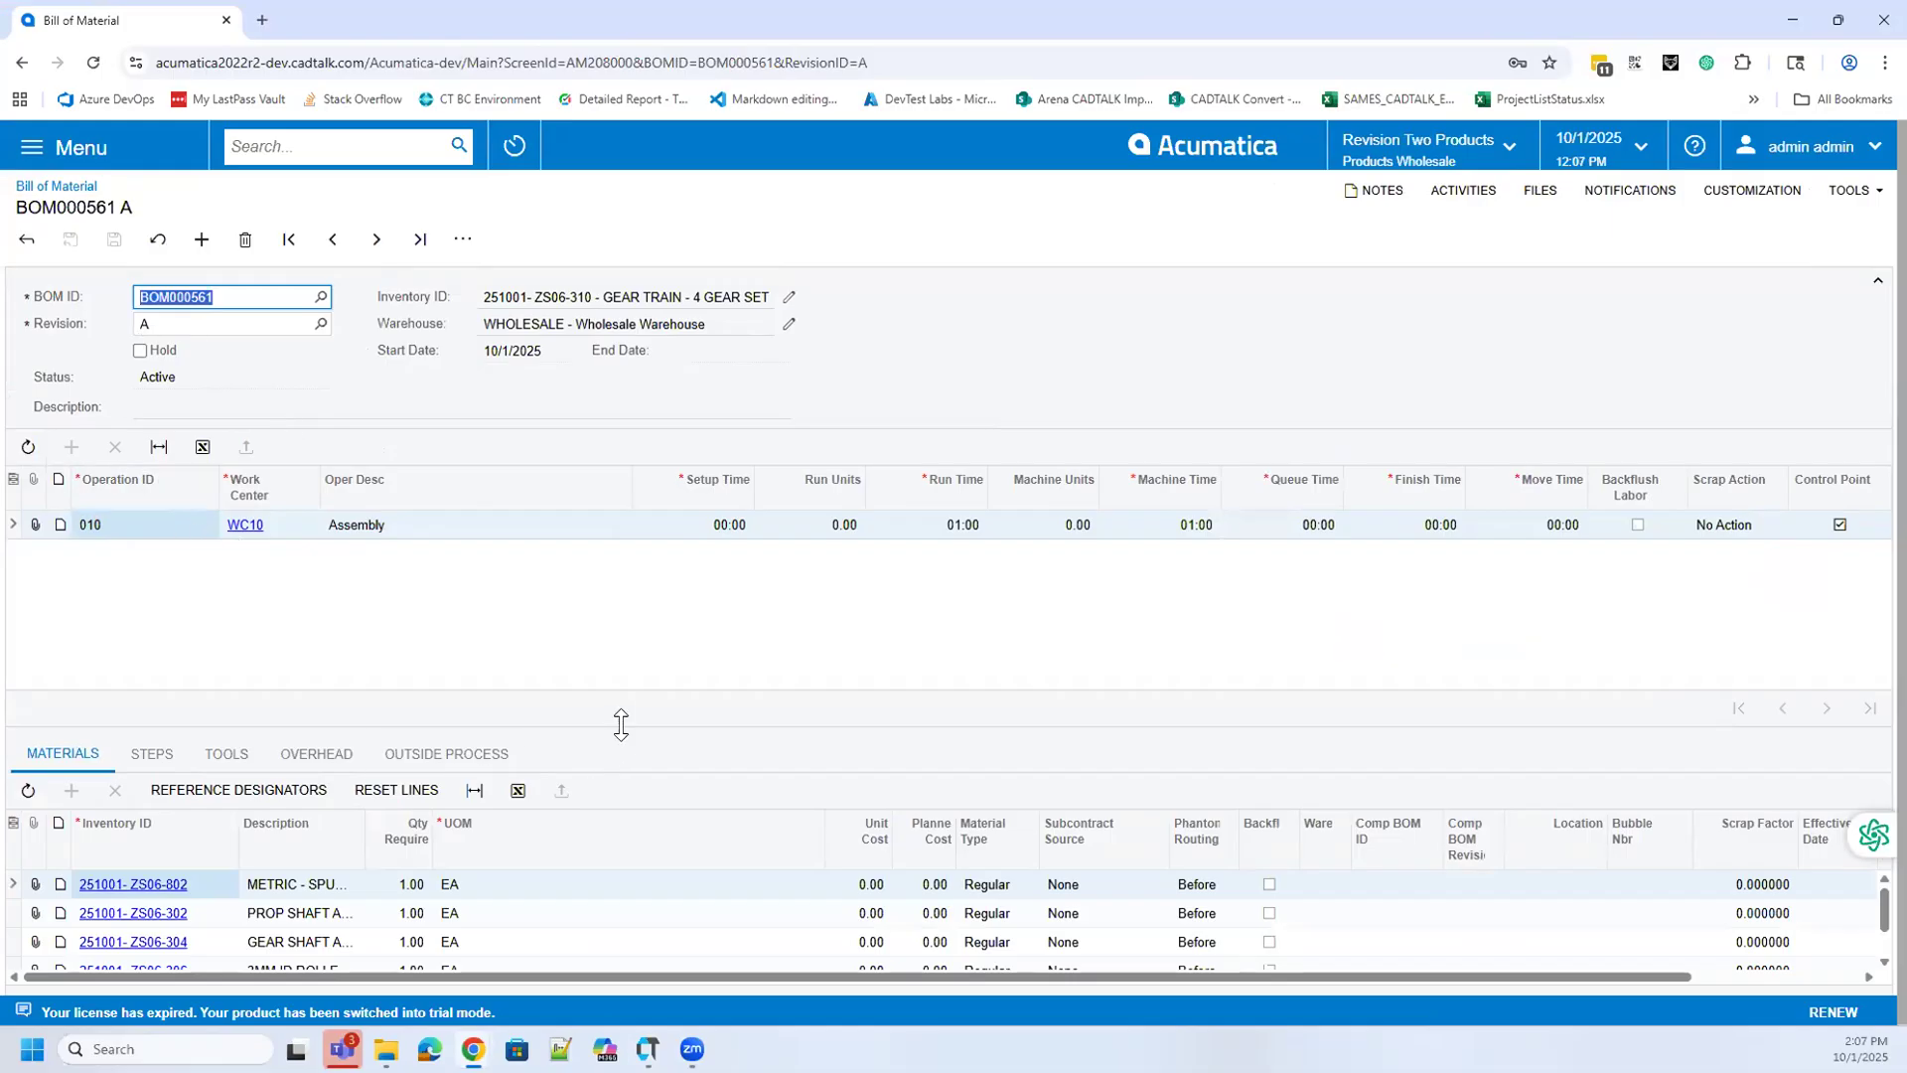
left_click_drag(619, 724, 617, 600)
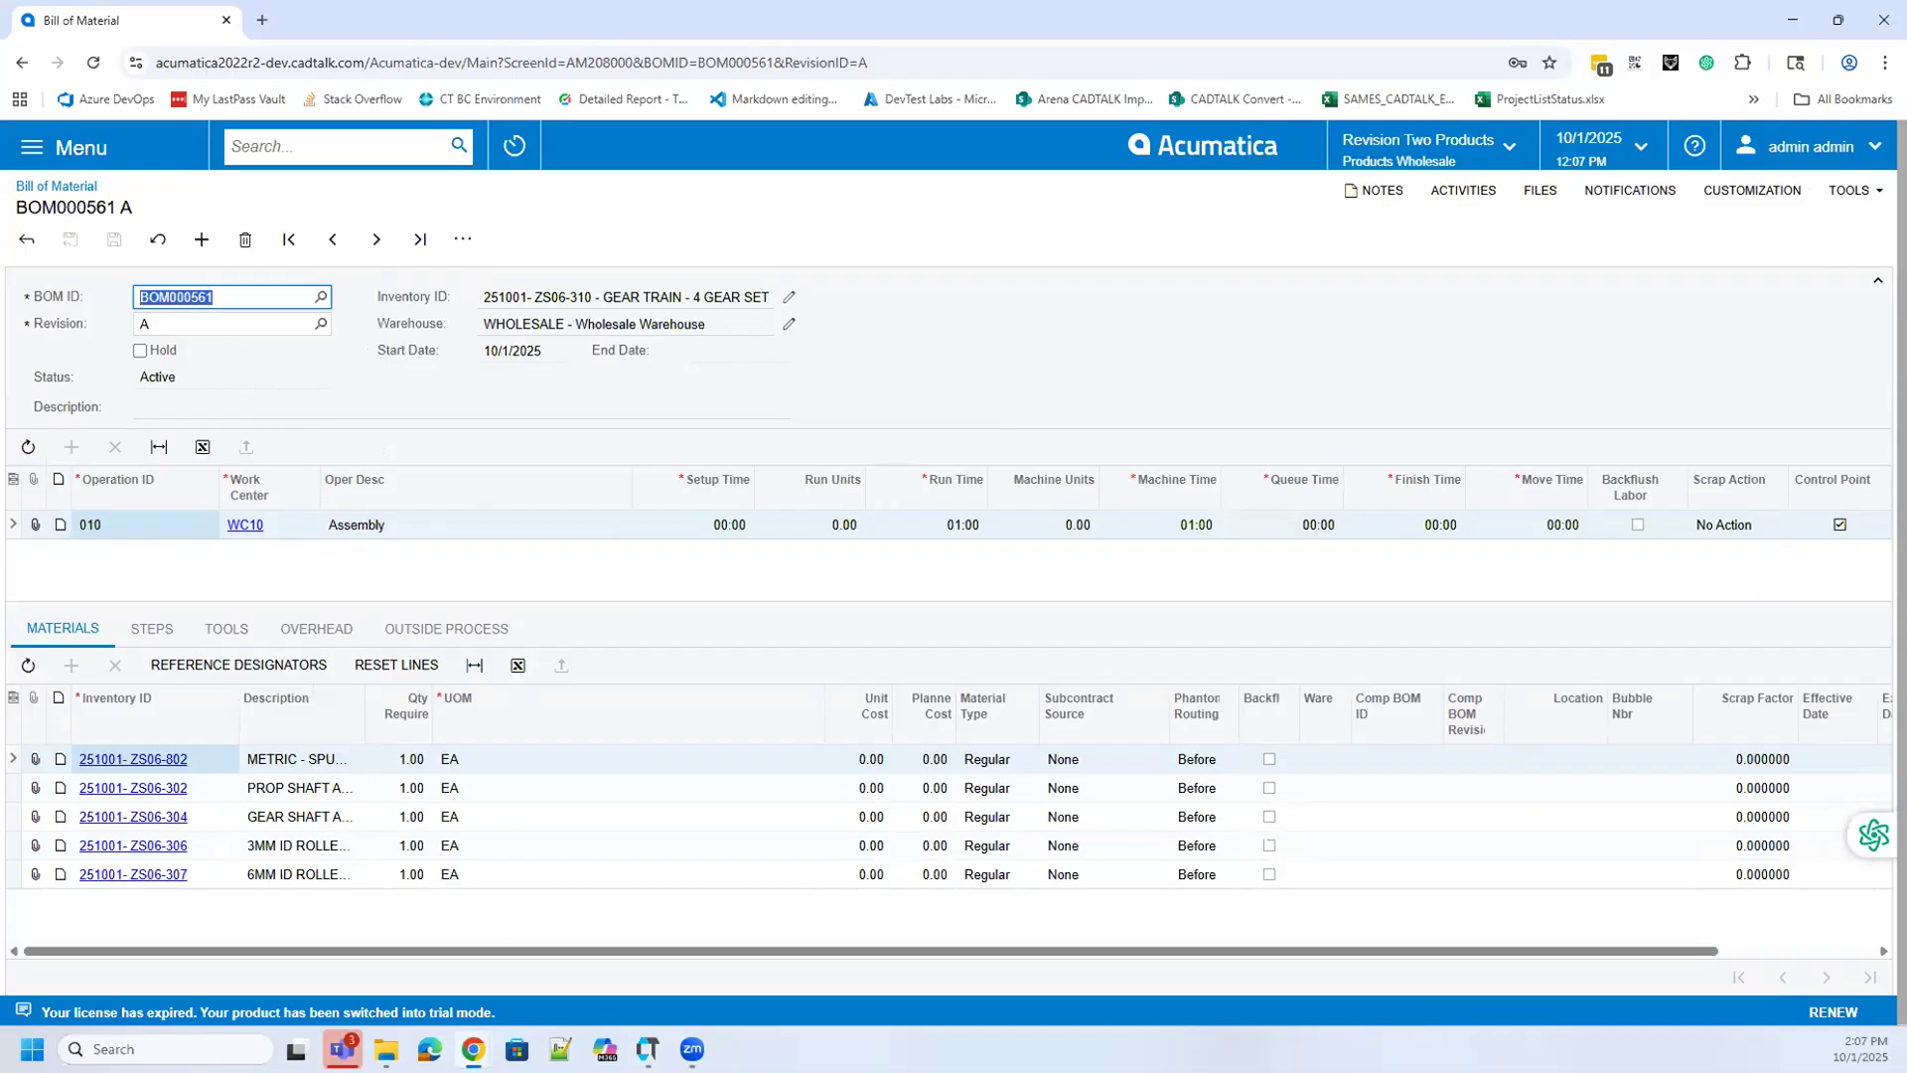
Switch to the Demo Day Presentation in PowerPoint, start the slide show and advance to the Thank you slide.
mouse_move(473, 1048)
left_click(422, 965)
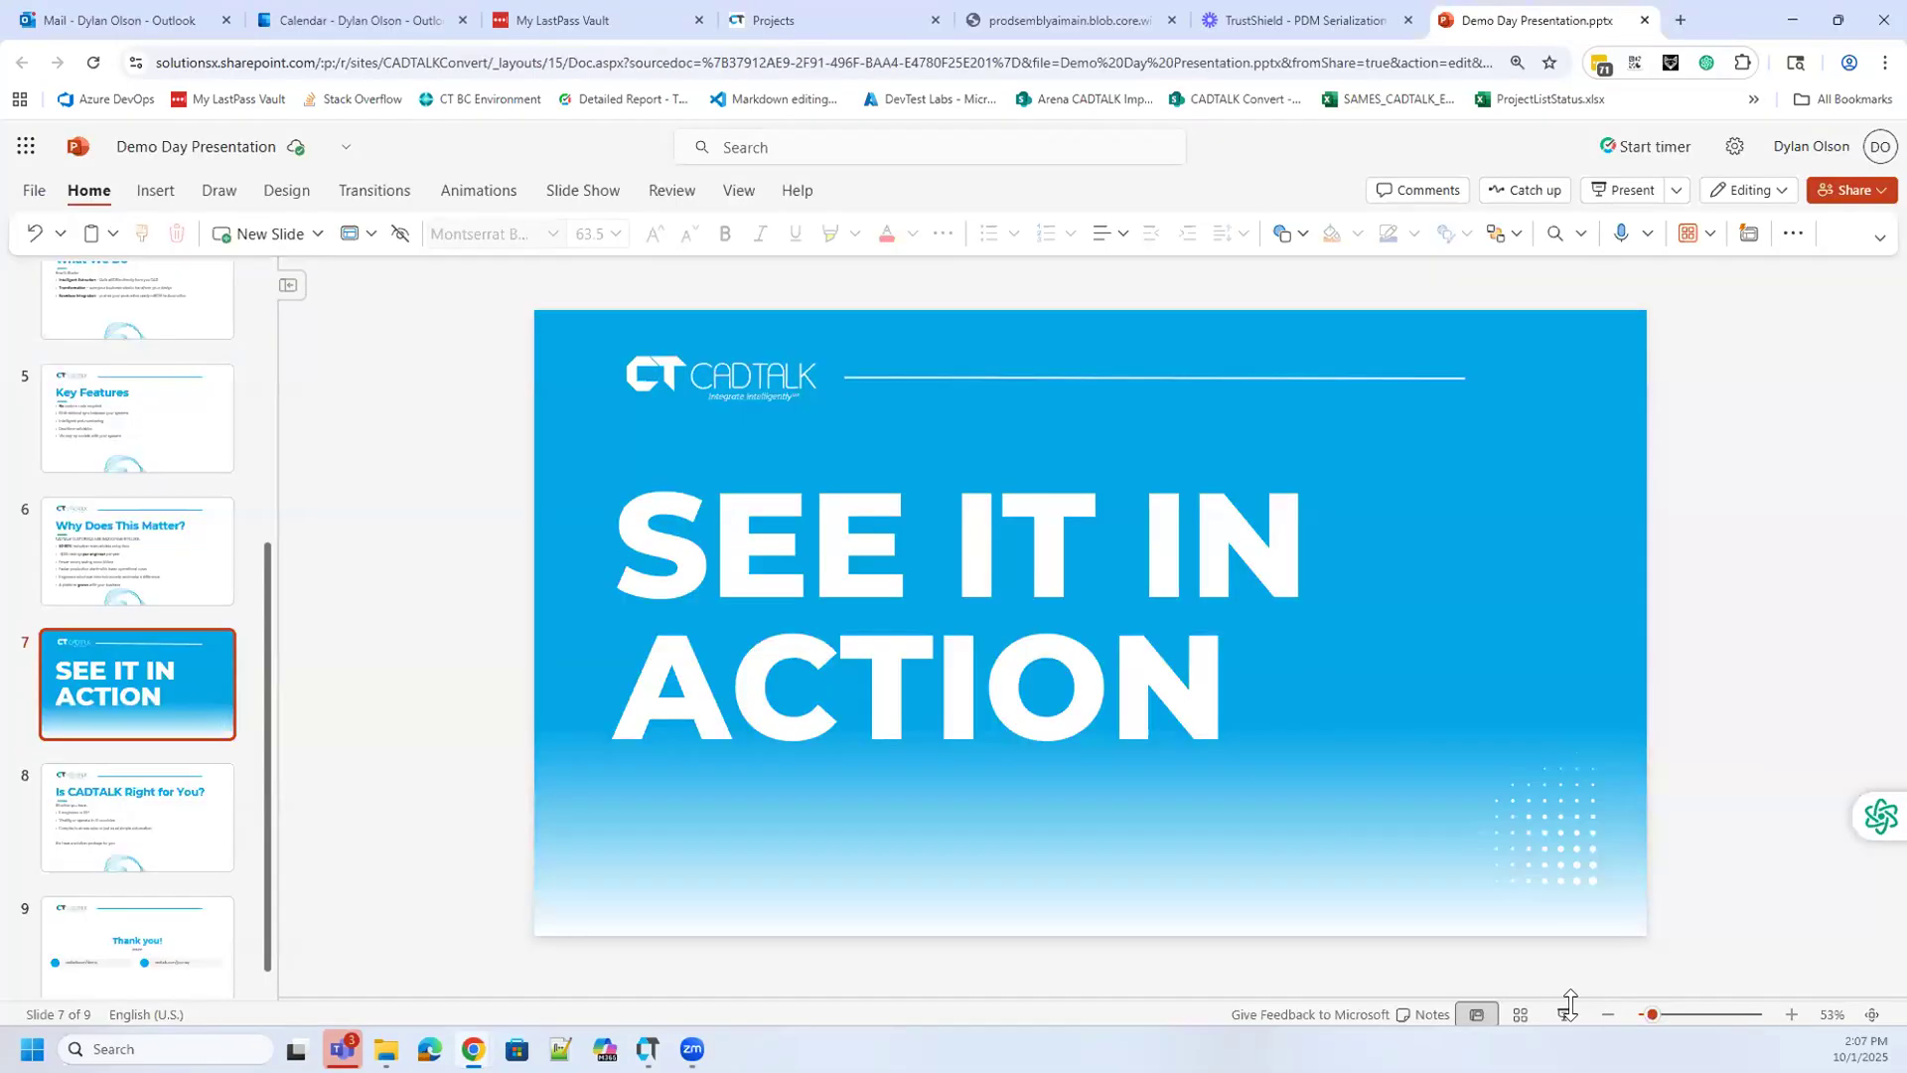
left_click(1563, 1017)
left_click(1562, 1013)
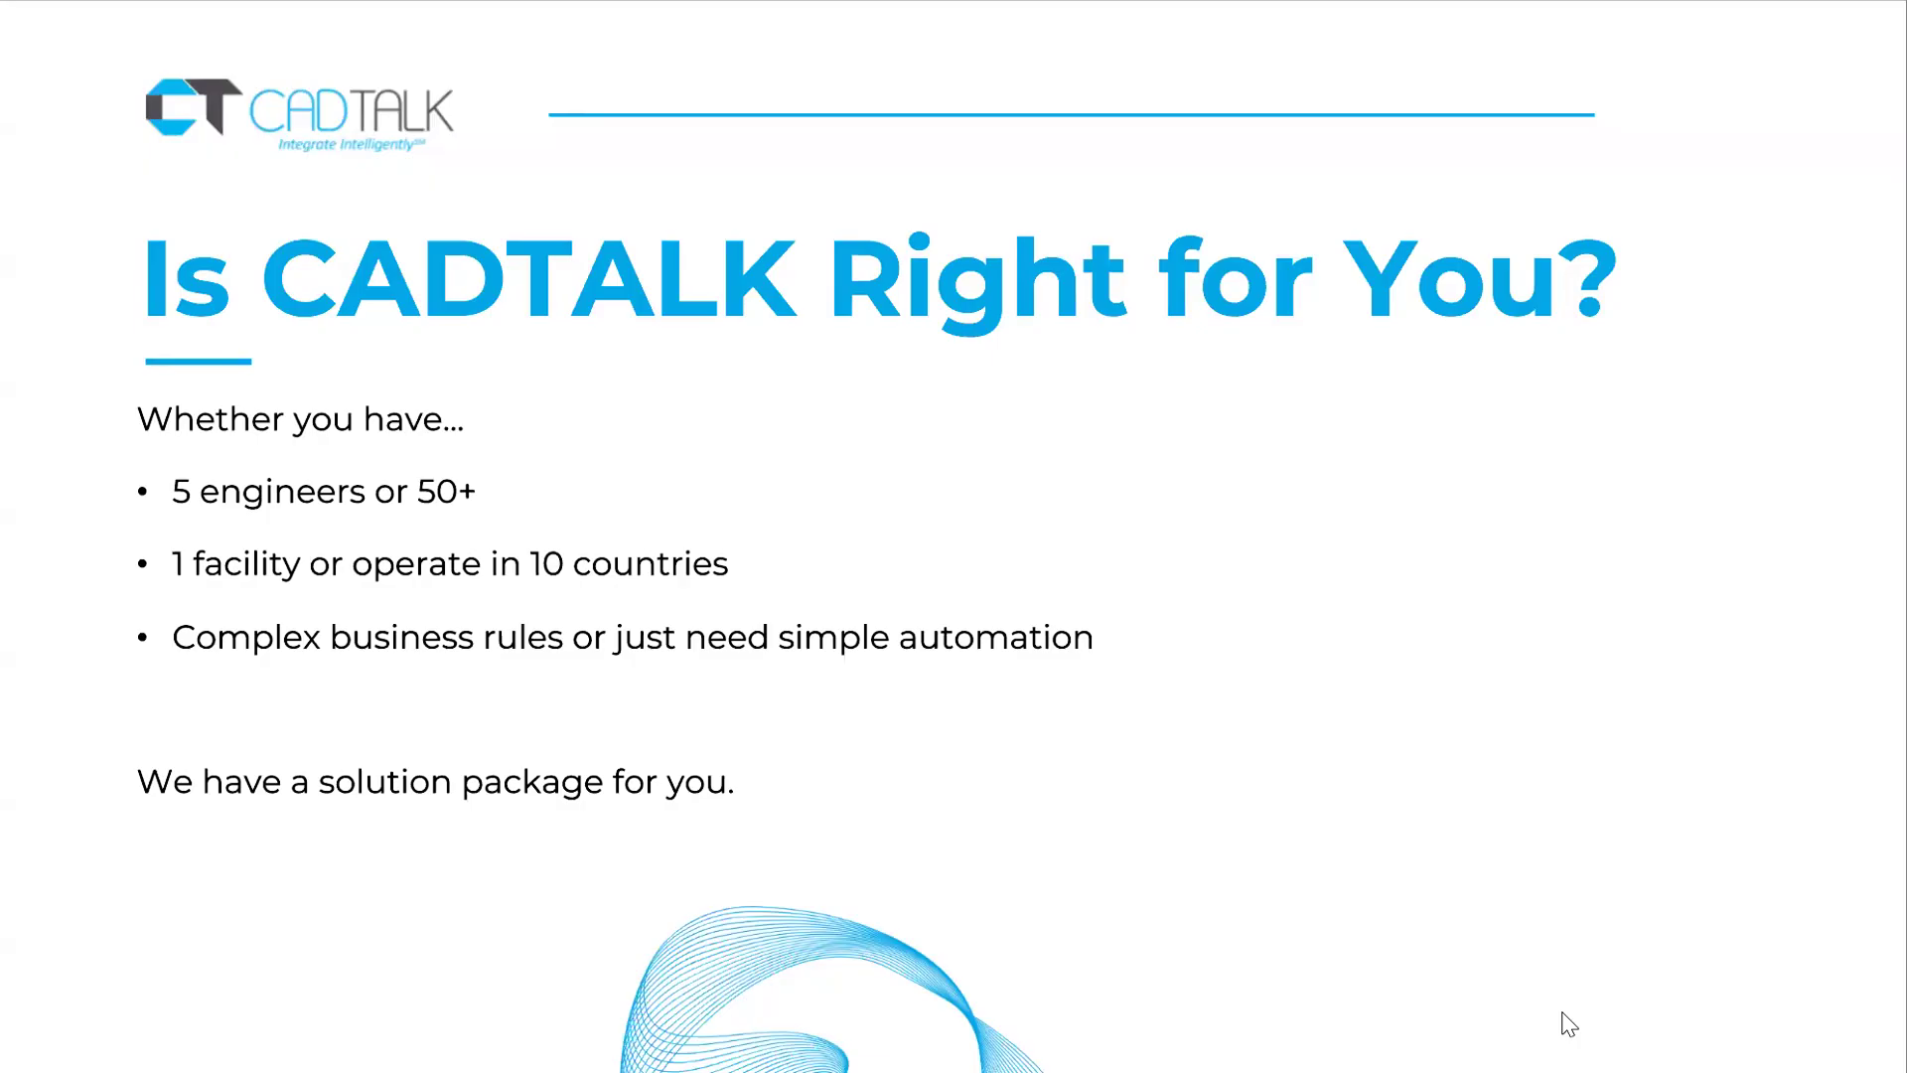
left_click(1562, 1013)
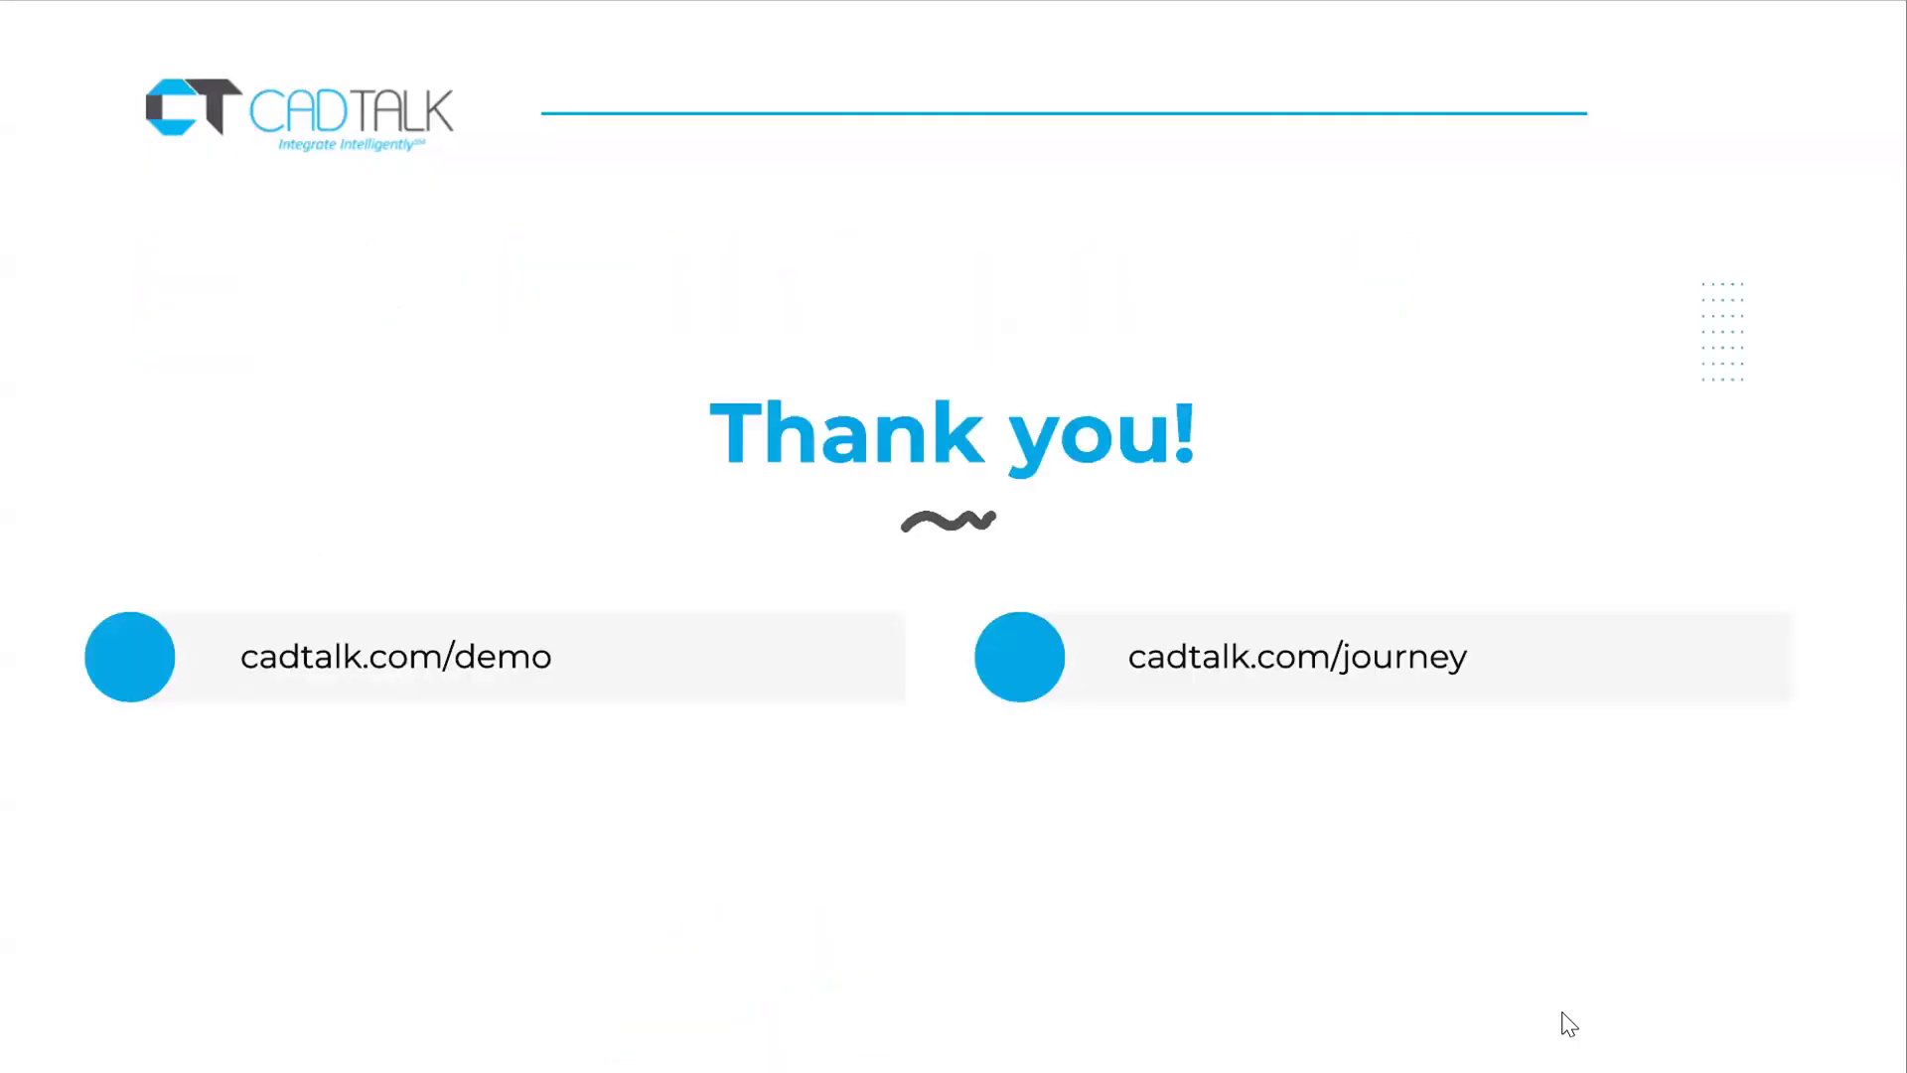